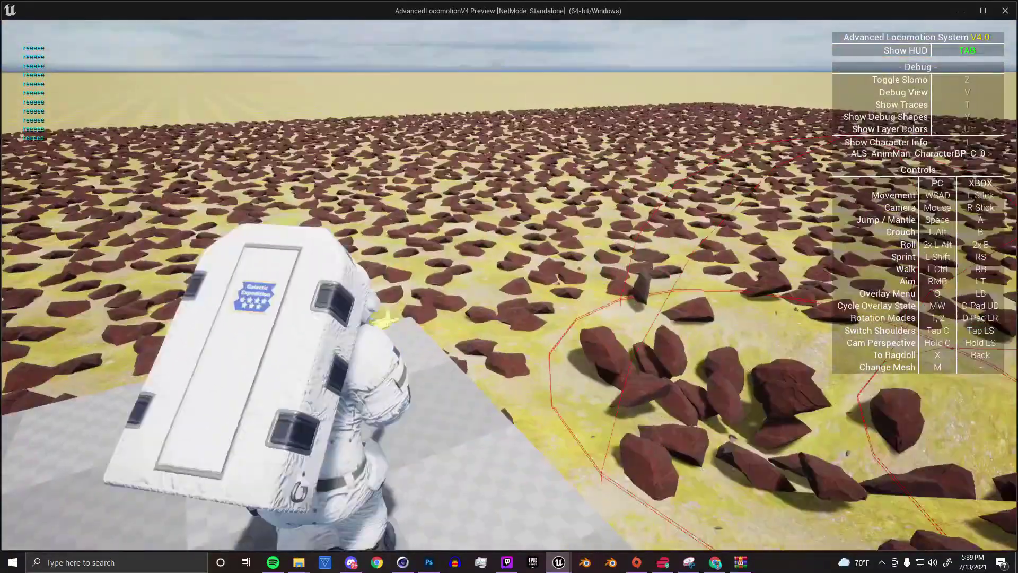
Walk the astronaut character around the platform in the running preview to view the rock-covered voxel terrain
key("a")
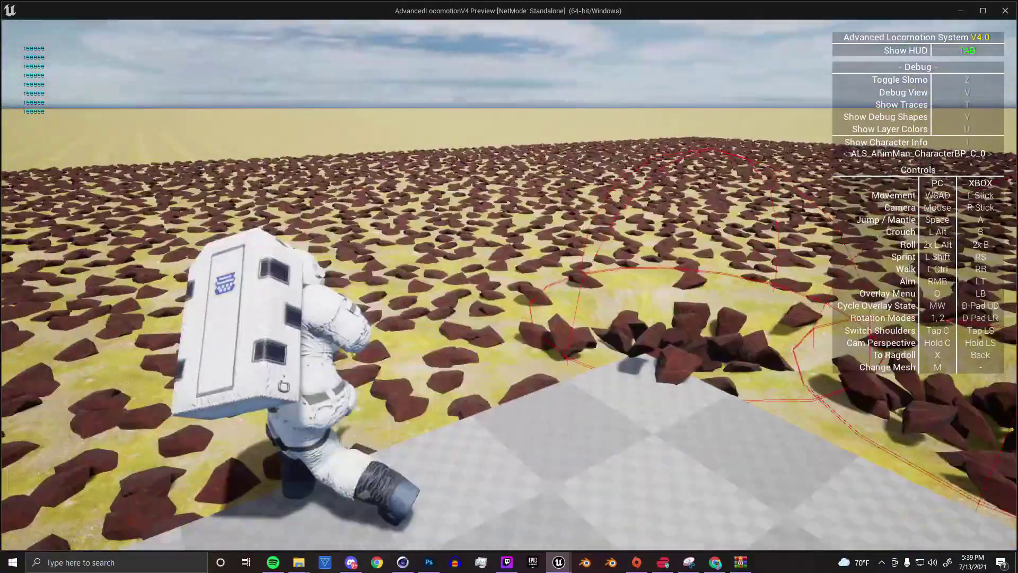
key("d")
key("w")
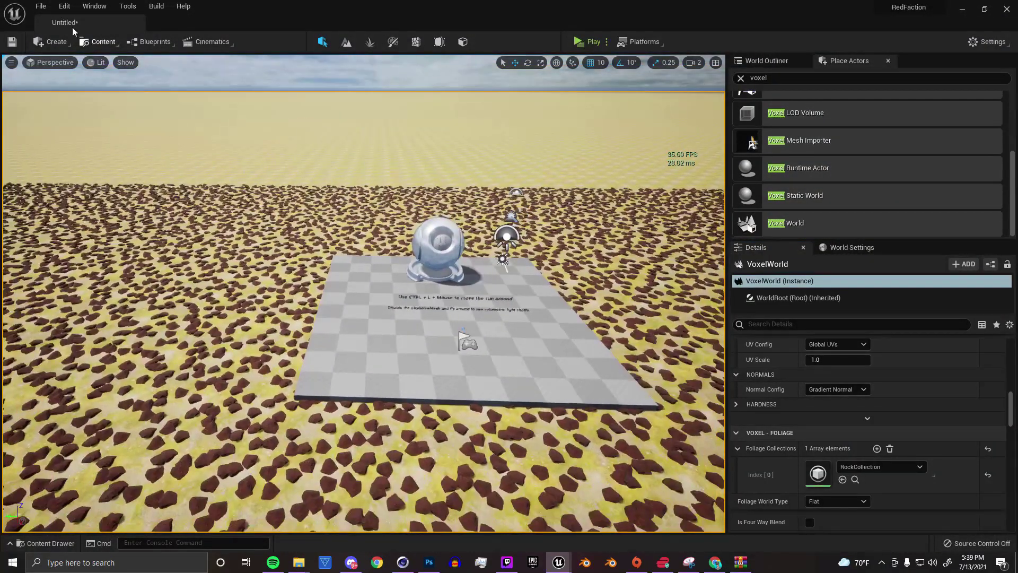
Create a new level, leaving the current untitled level unsaved
left_click(40, 6)
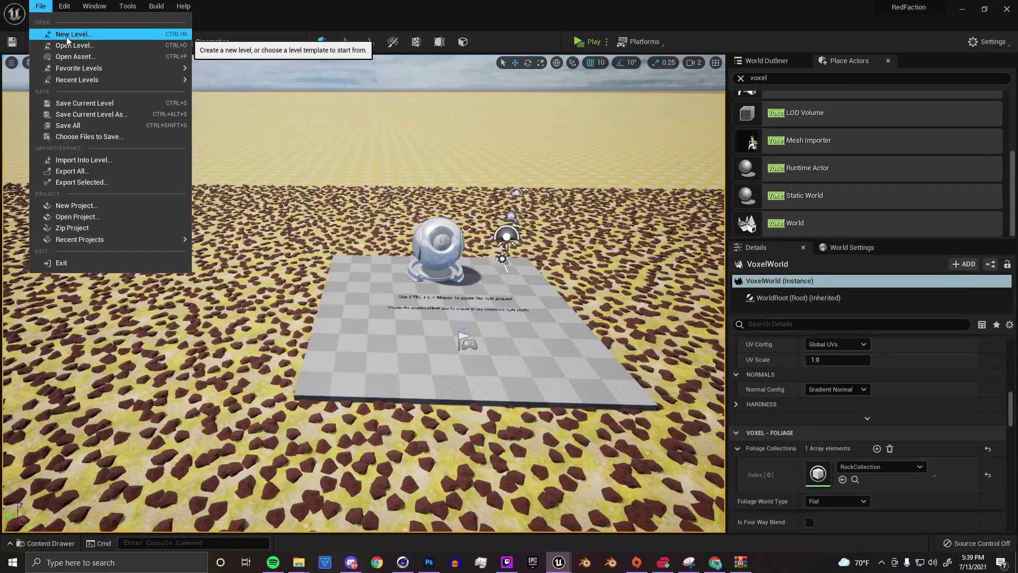
left_click(61, 36)
left_click(514, 261)
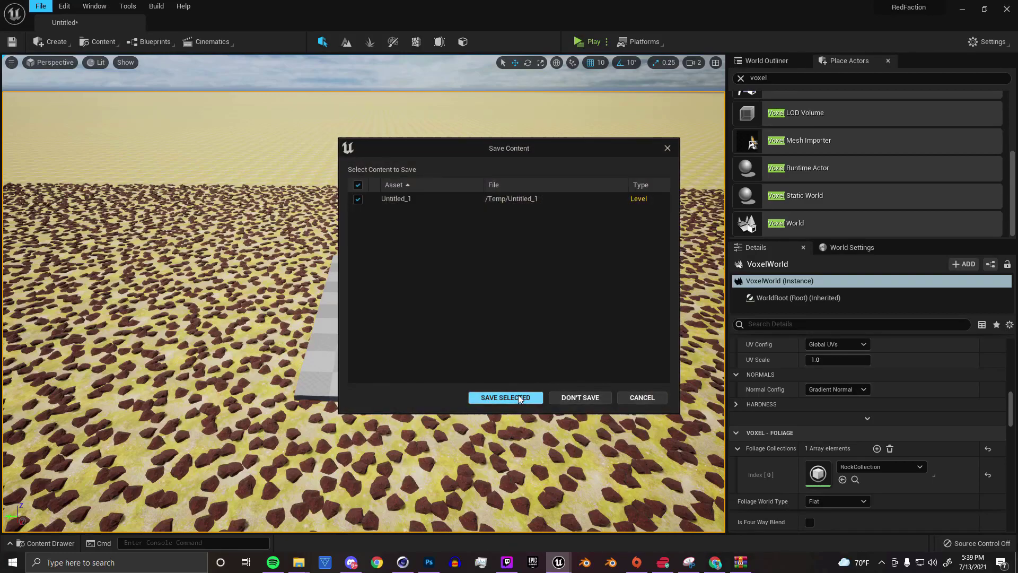
left_click(520, 394)
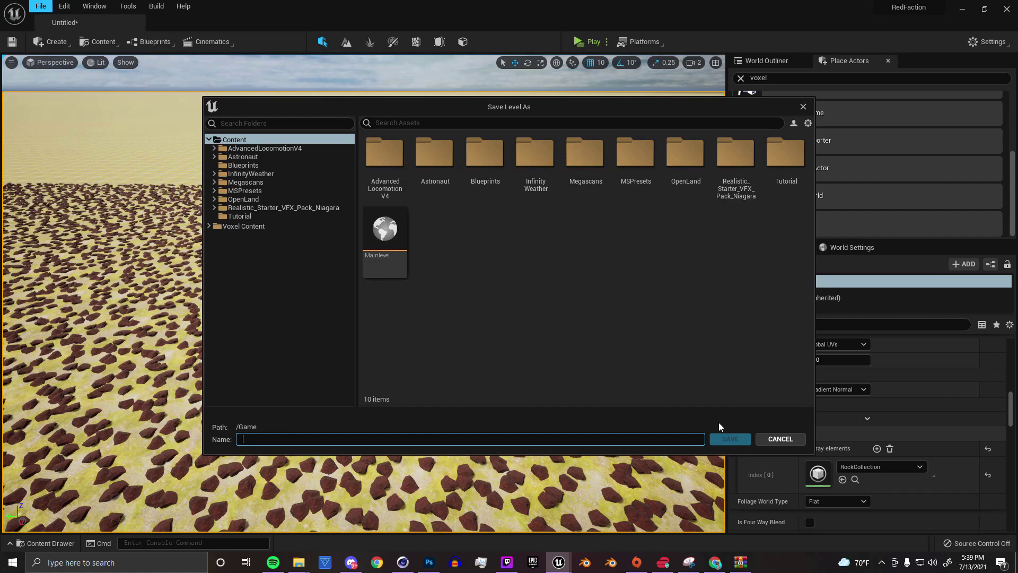
key("Escape")
Toggle on the world preview of the VoxelWorld actor and lower the actor beneath the floor platform
left_click_drag(371, 376, 371, 377)
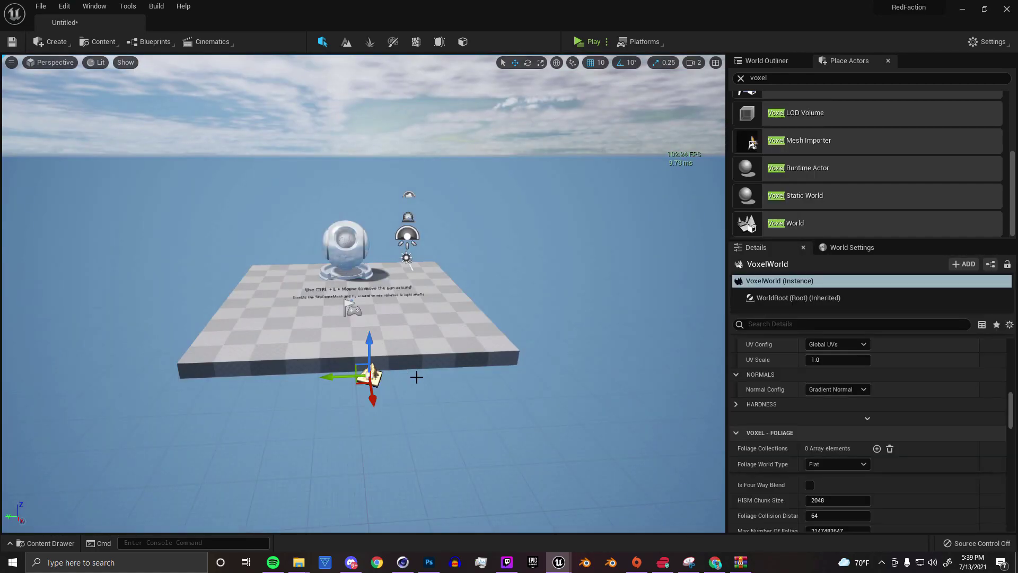
scroll(782, 396, "down", 3)
scroll(785, 392, "up", 6)
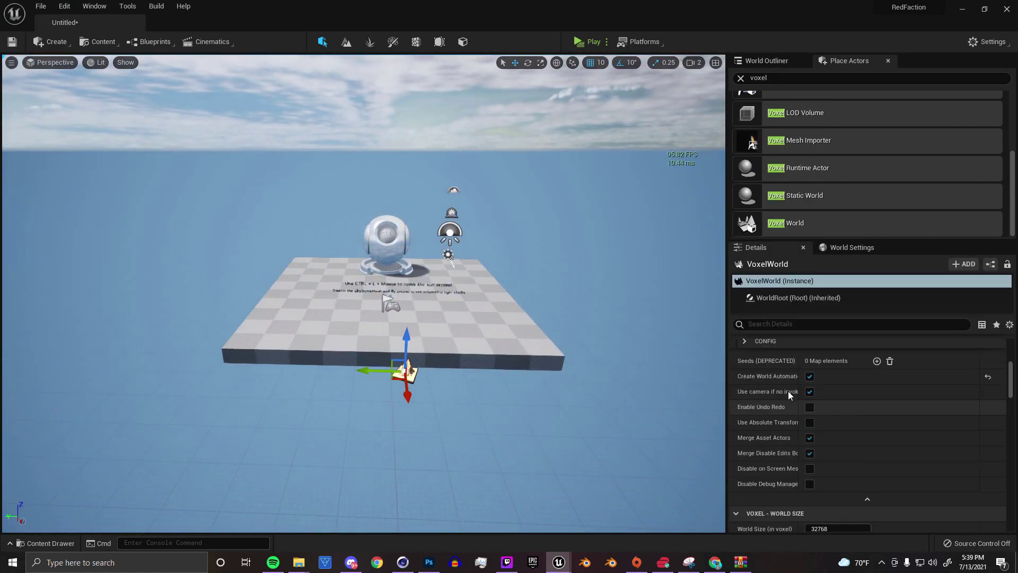
scroll(779, 395, "up", 3)
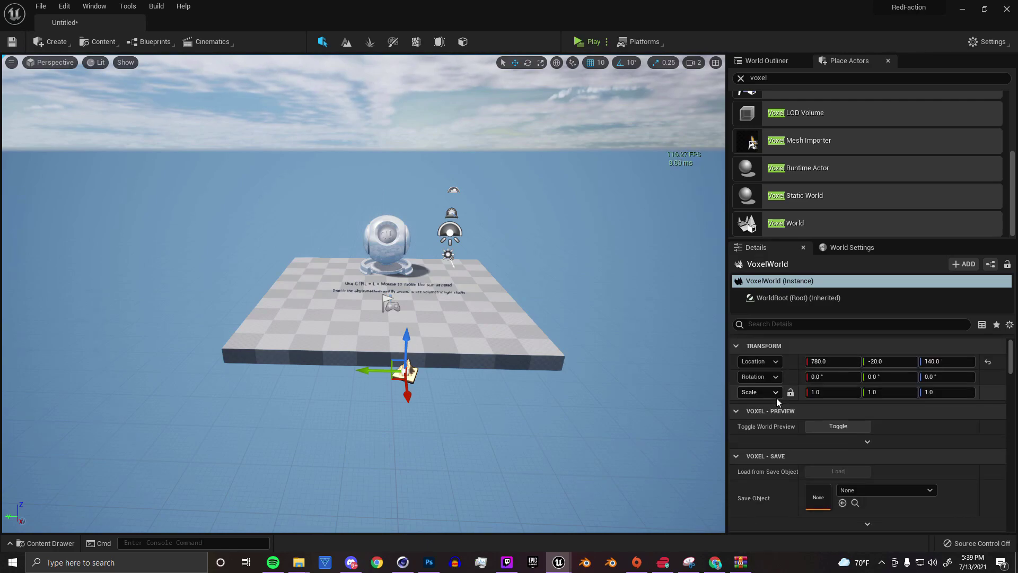
left_click(835, 427)
left_click_drag(423, 341, 429, 392)
right_click_drag(568, 430, 569, 430)
Add one empty element to the VoxelWorld's Foliage Collections array and enlarge the details area
scroll(771, 461, "down", 9)
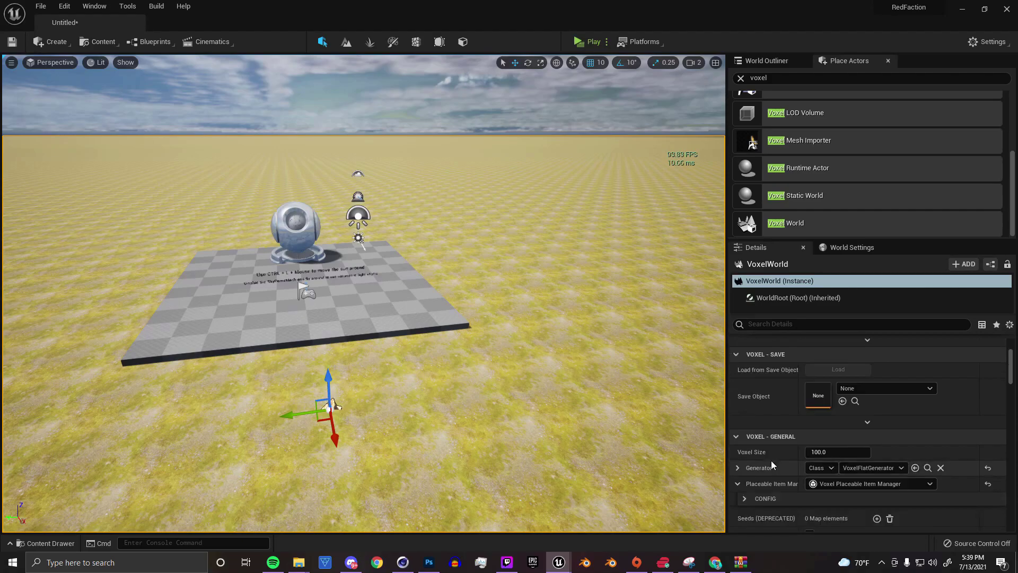
scroll(769, 460, "down", 6)
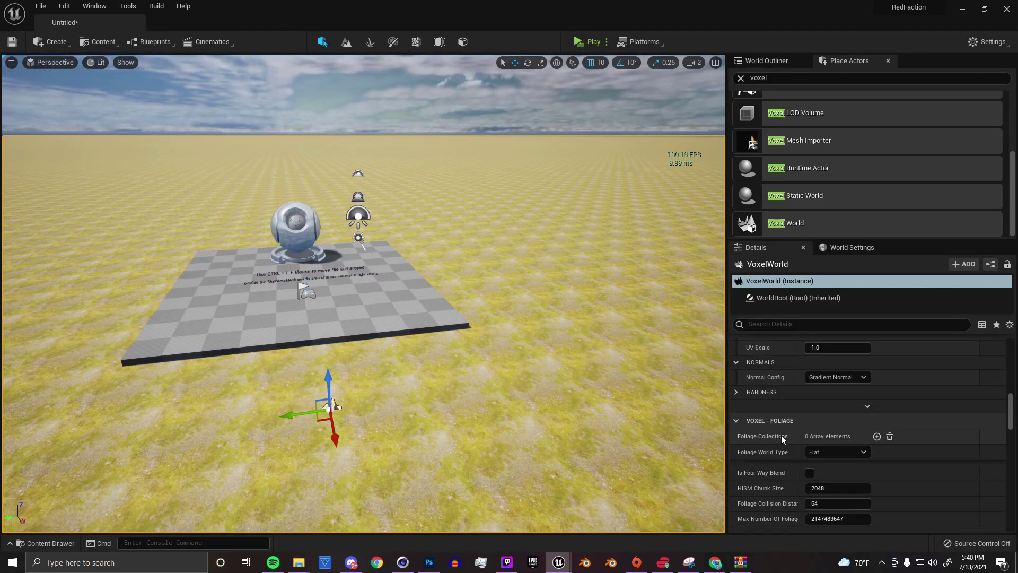
left_click(877, 435)
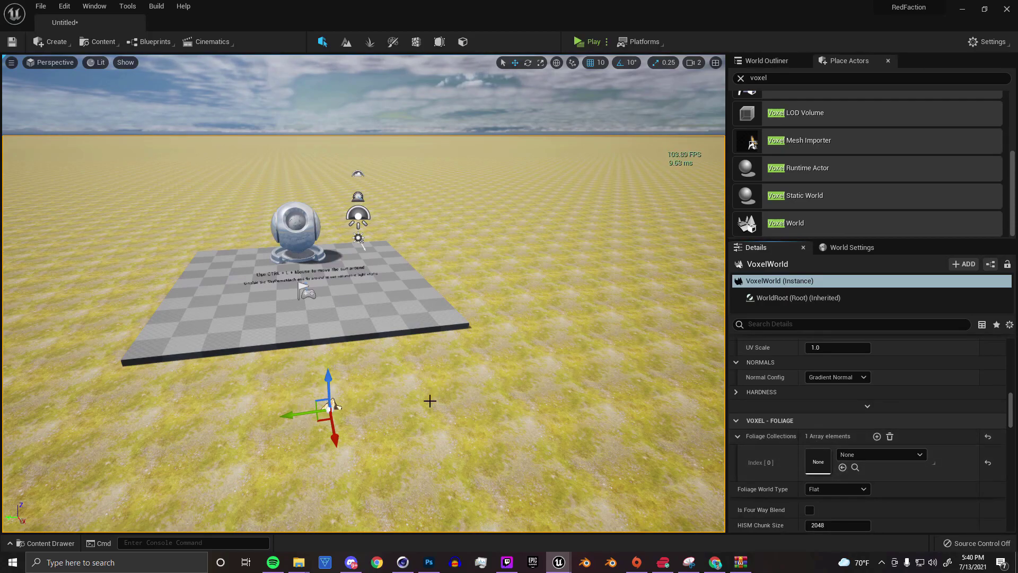
scroll(772, 452, "down", 6)
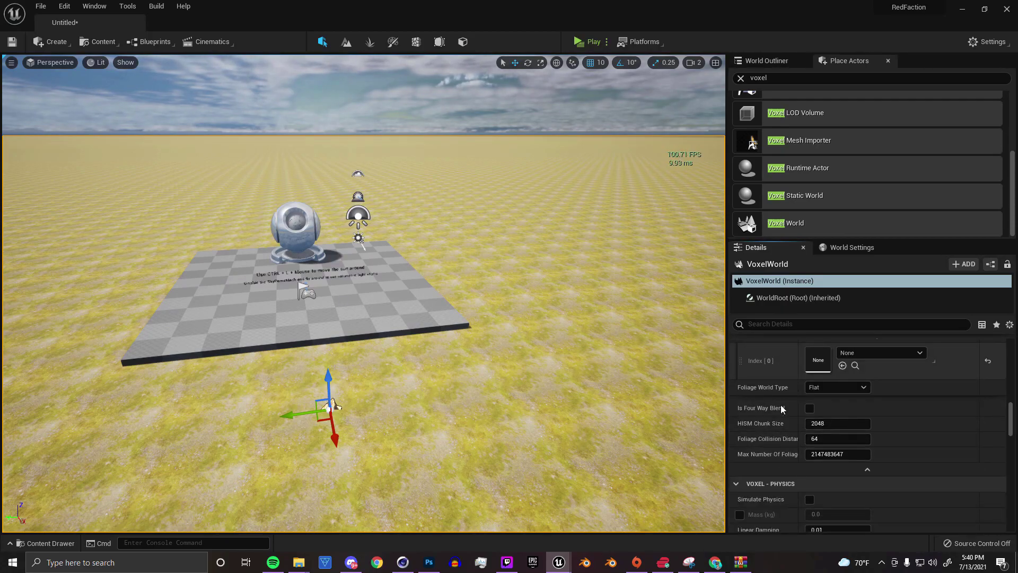
scroll(781, 398, "up", 2)
left_click_drag(864, 241, 817, 117)
right_click_drag(433, 383, 366, 394)
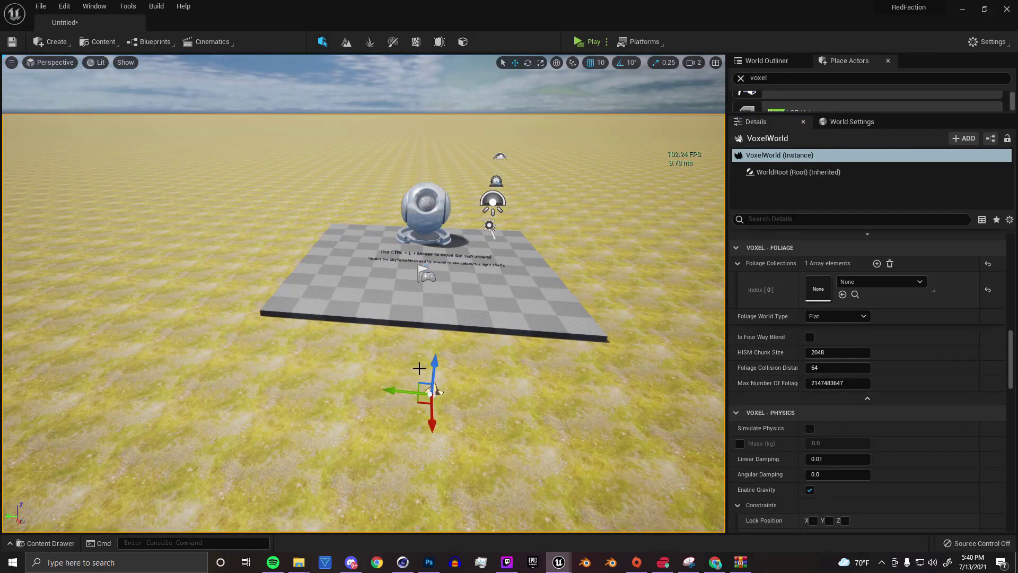
Create a folder named Tutorial2 in the project's root Content folder and open it
key("ctrl+space")
left_click(39, 407)
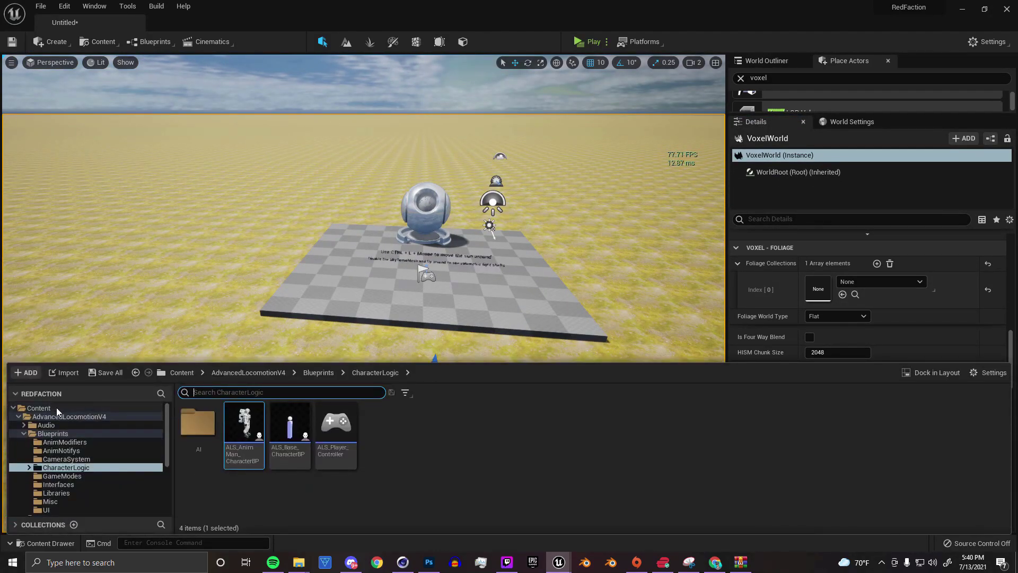
right_click(360, 481)
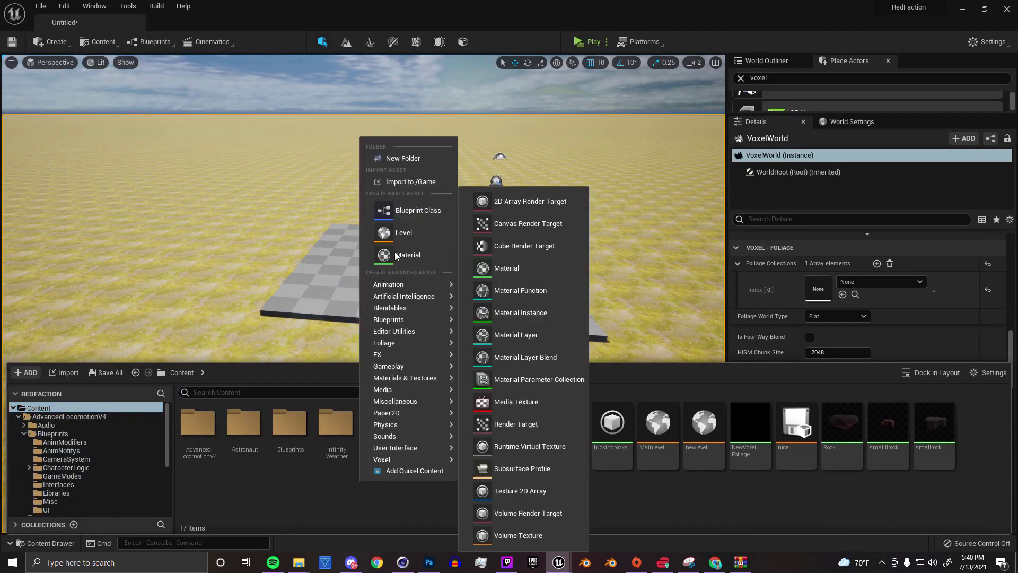
left_click(426, 157)
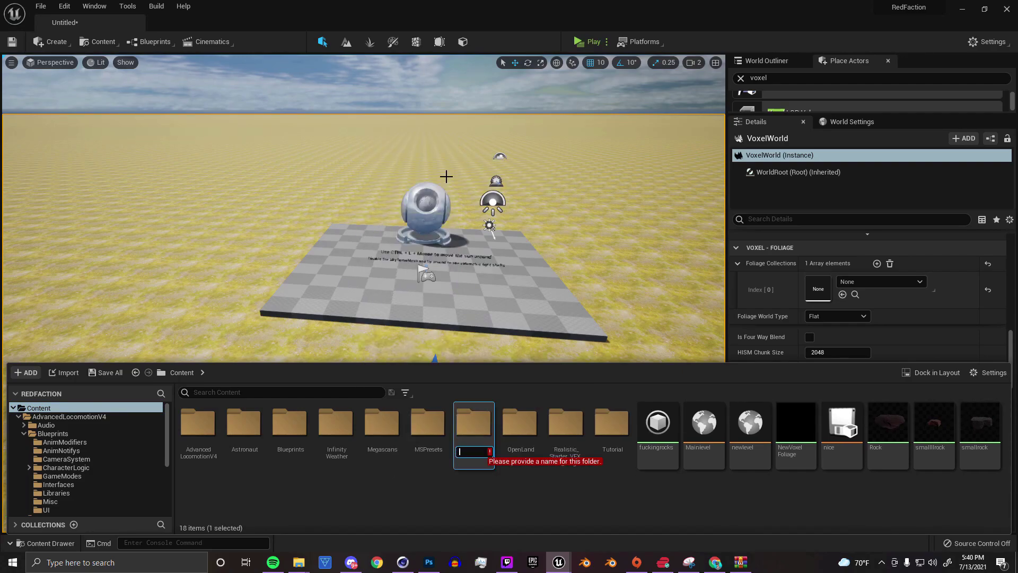
type("Tutorial")
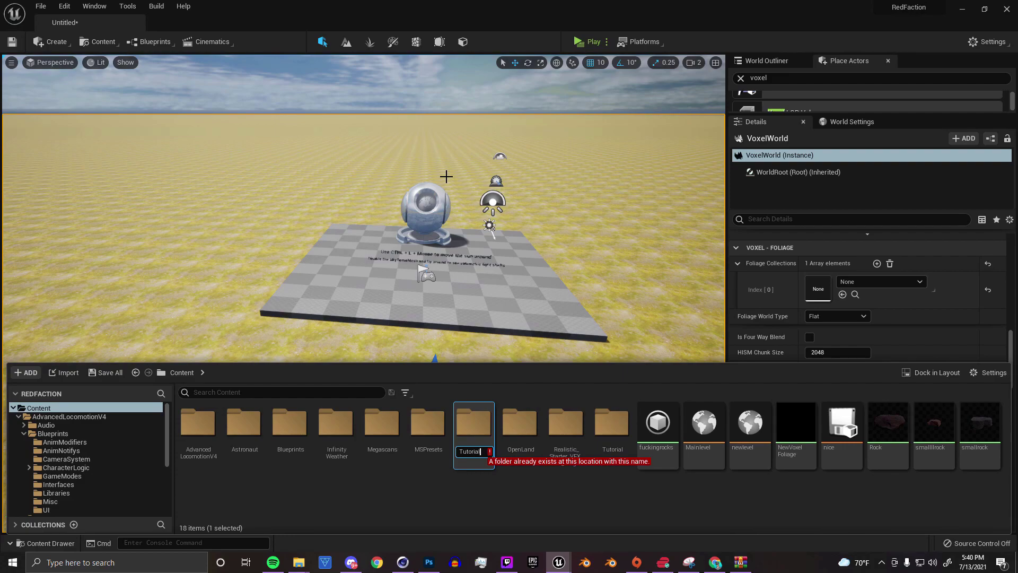
type("2")
key("Return")
double_click(611, 427)
Create a Voxel Foliage asset with the VoxelFoliage parent class in Tutorial2 and name it rock
right_click(263, 451)
mouse_move(298, 435)
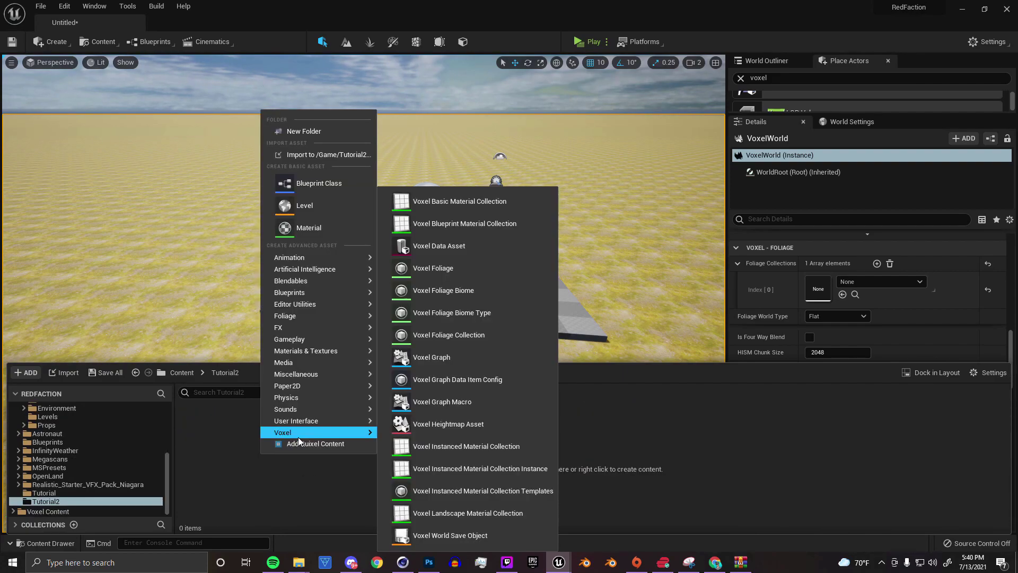
left_click(453, 269)
left_click(435, 206)
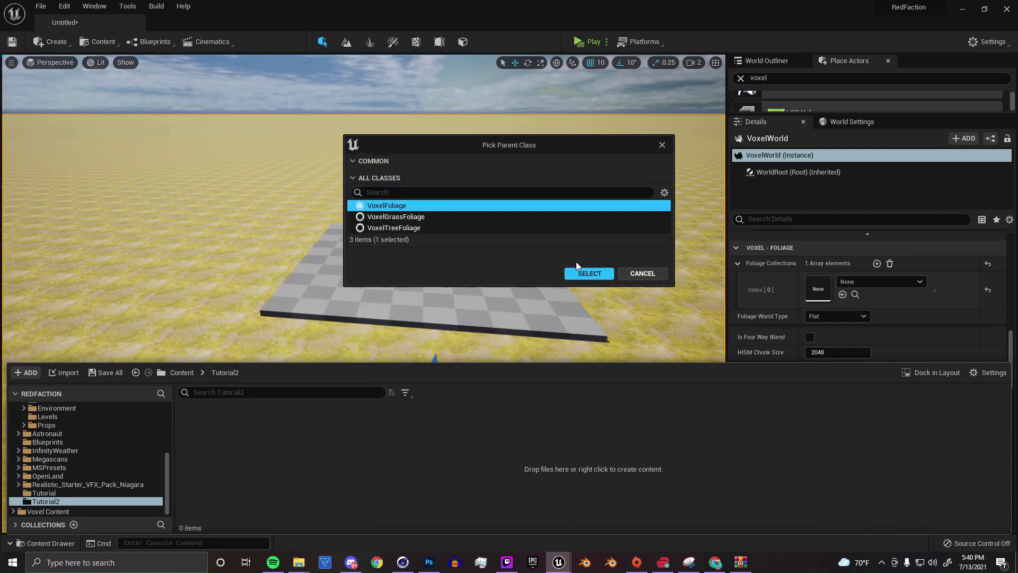
left_click(590, 274)
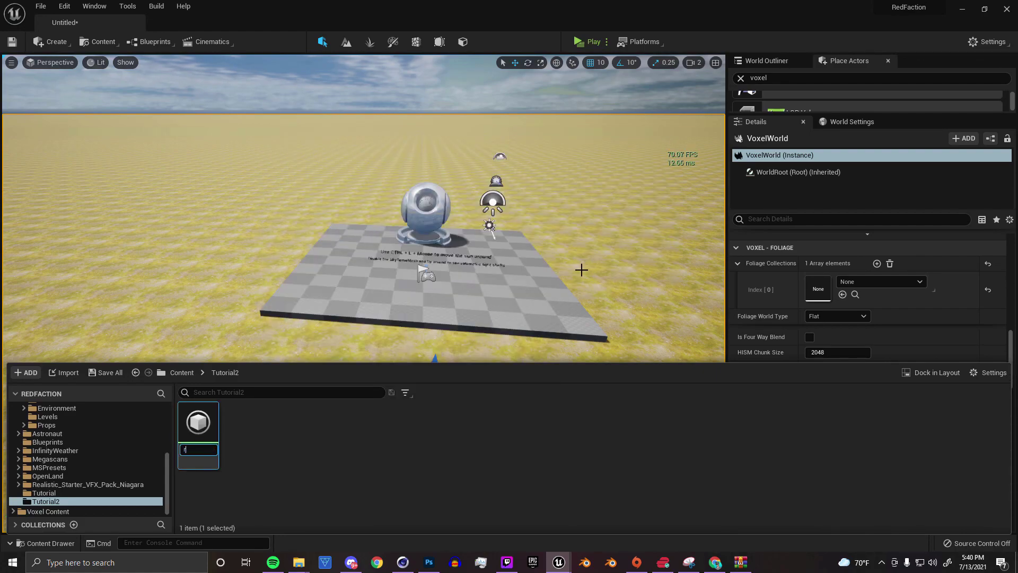
key("Return")
Create a Voxel Foliage Collection asset in the Tutorial2 folder and name it Rockcollection2
right_click(258, 460)
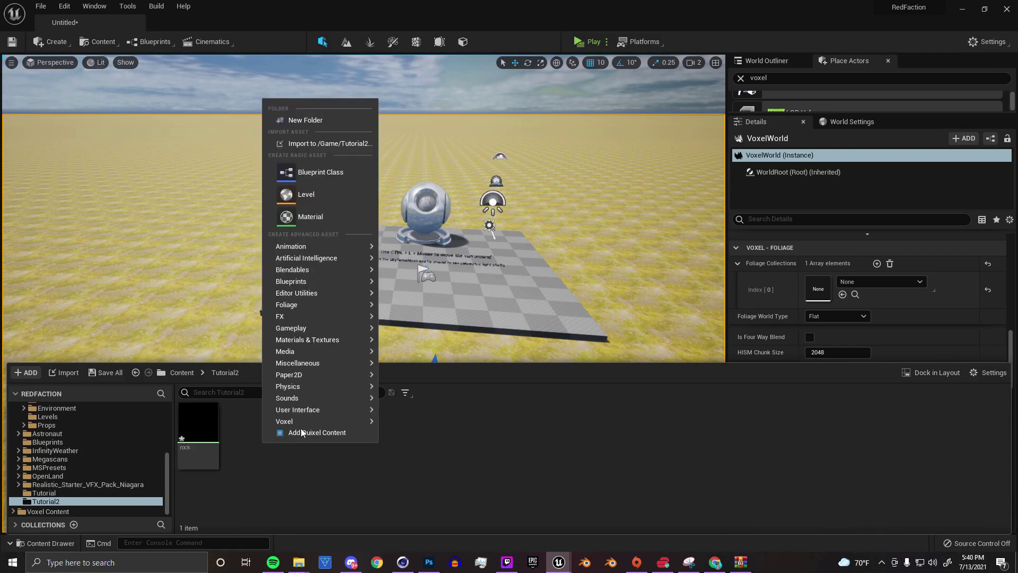
mouse_move(310, 422)
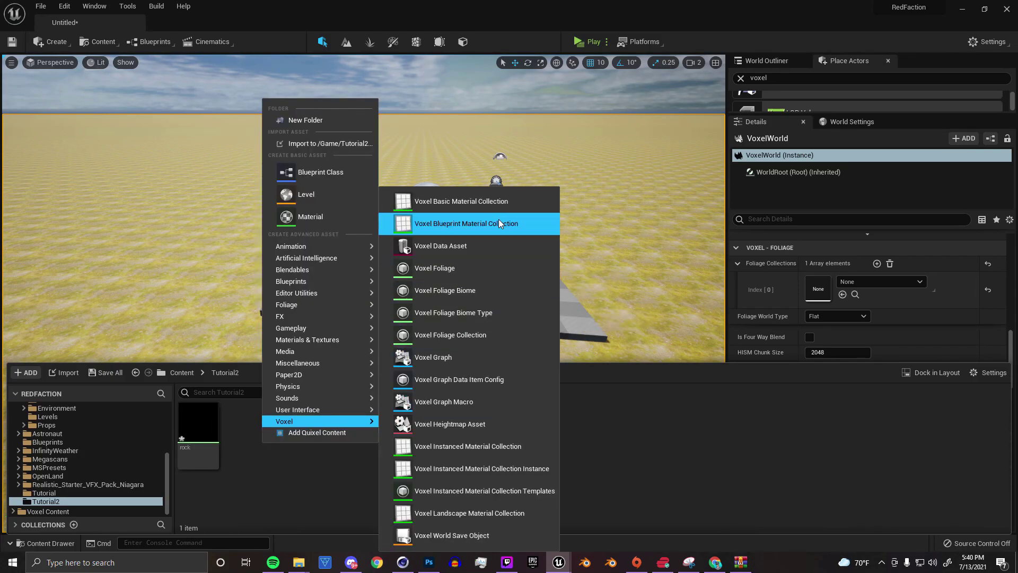
left_click(475, 334)
key("BackSpace")
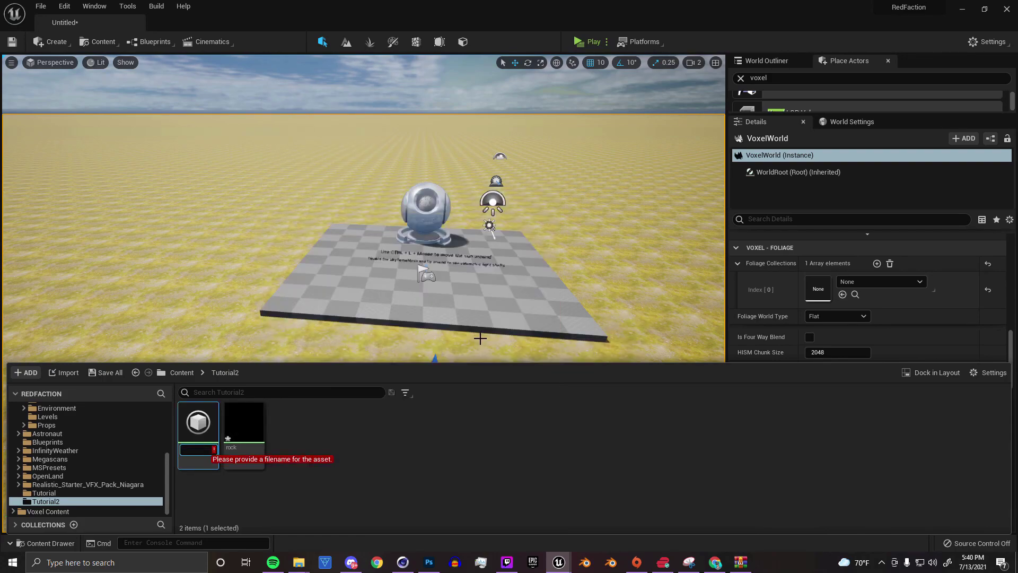
type("Rockco")
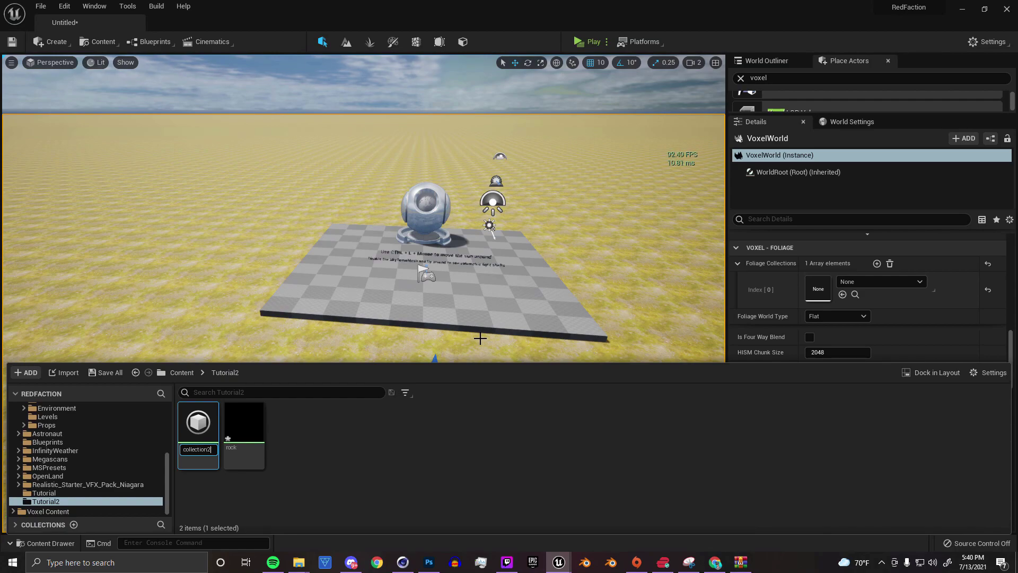
key("Return")
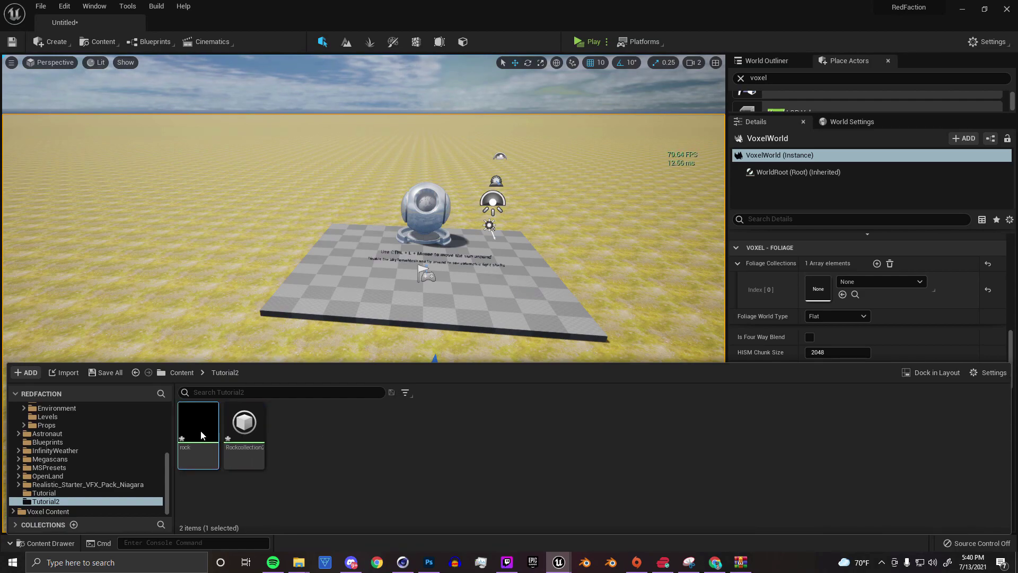
Open the rock foliage asset, add a mesh entry using S_Small_Rock_Pack_vbuxda0iw_lod5_Var3, and save the asset
double_click(198, 434)
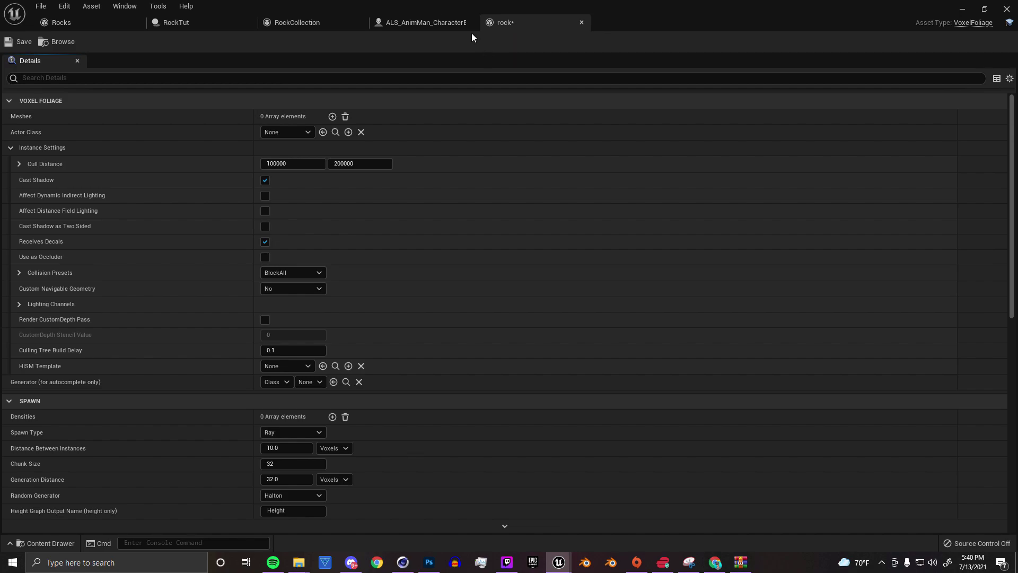
left_click(279, 132)
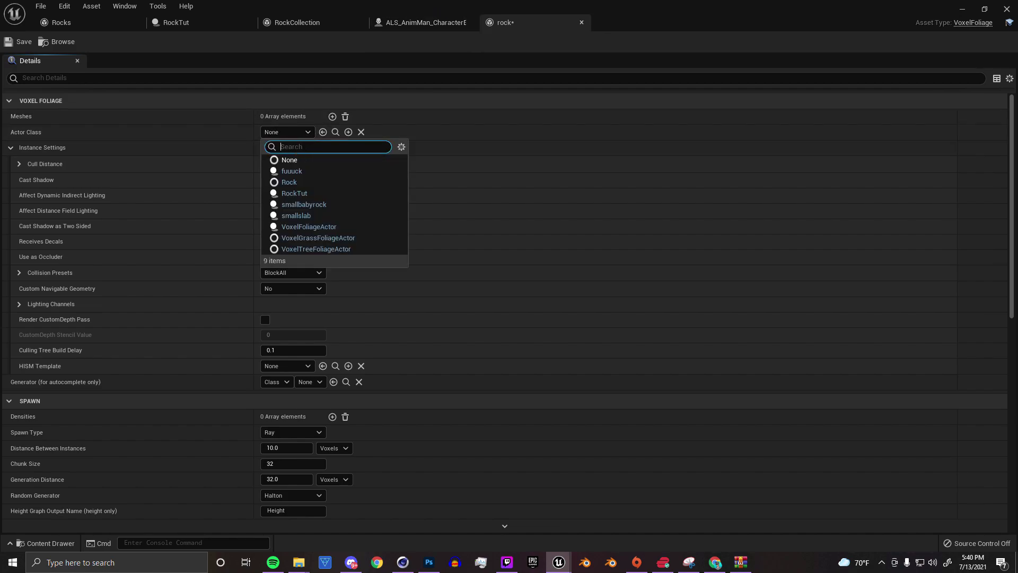
left_click(285, 130)
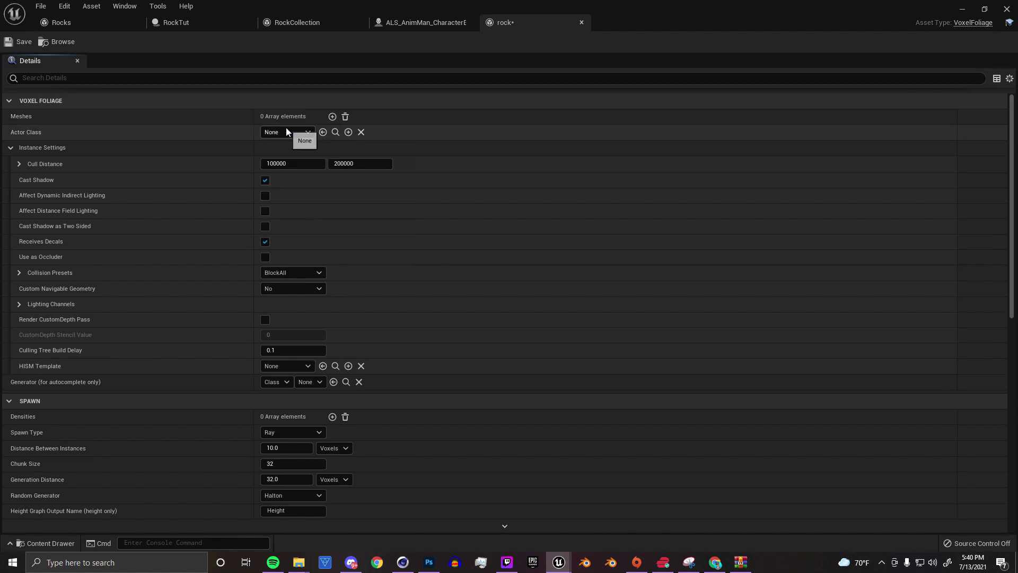
left_click(332, 116)
left_click(21, 131)
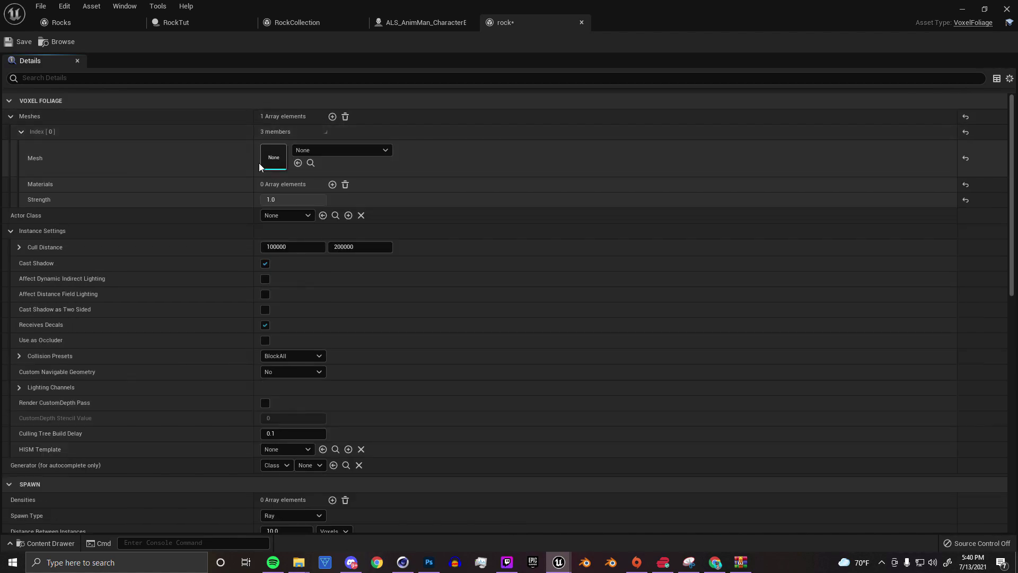
left_click(310, 151)
type("rock")
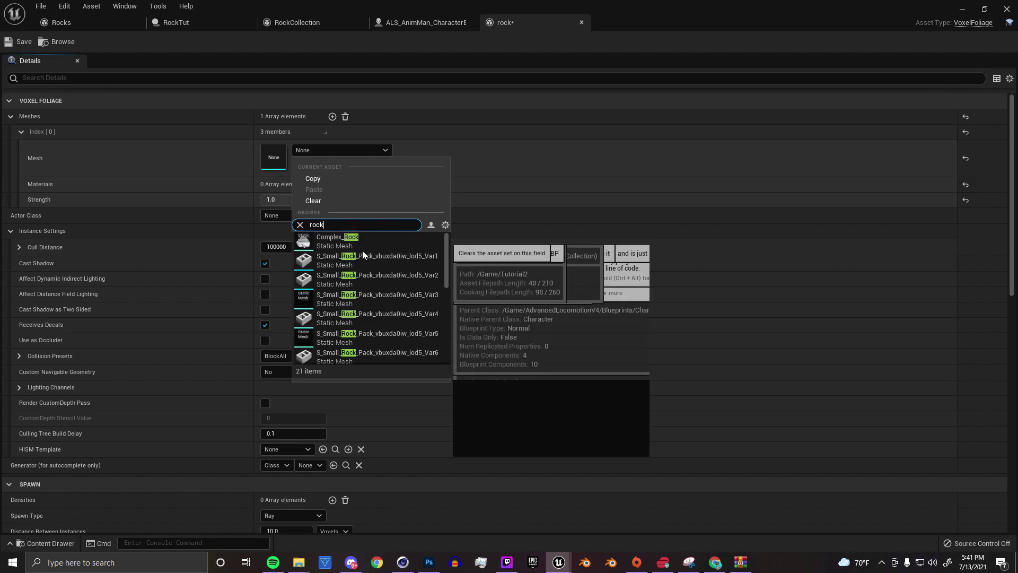
left_click(366, 298)
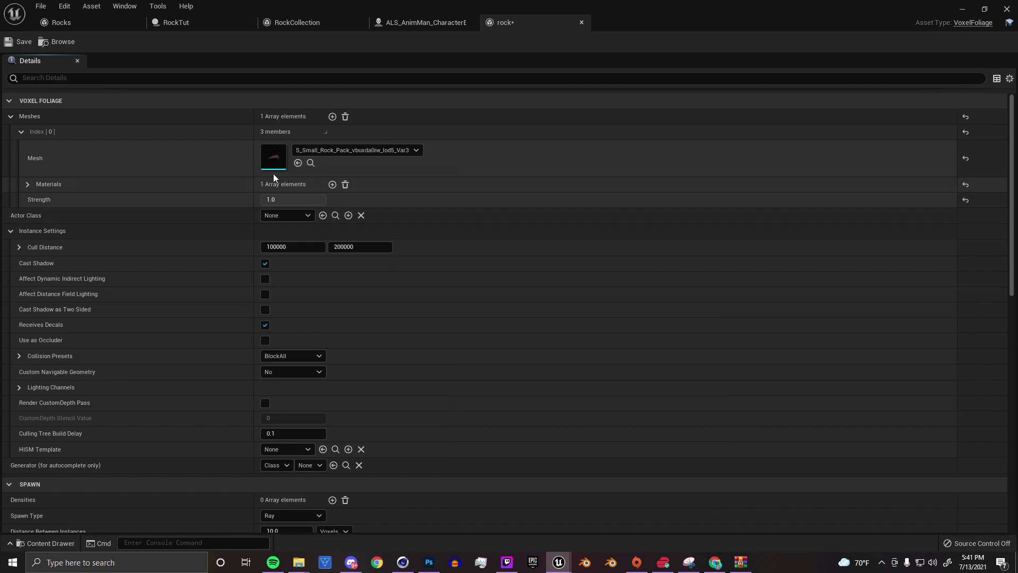
left_click(21, 42)
Set the minimum of the rock foliage's uniform placement scale to 5.0
scroll(189, 304, "down", 5)
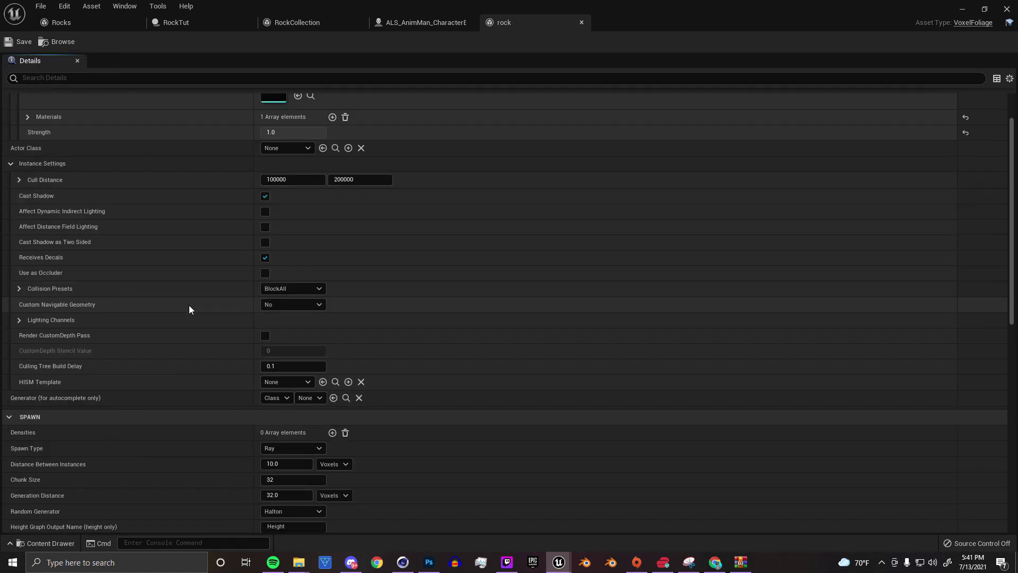
scroll(189, 309, "down", 2)
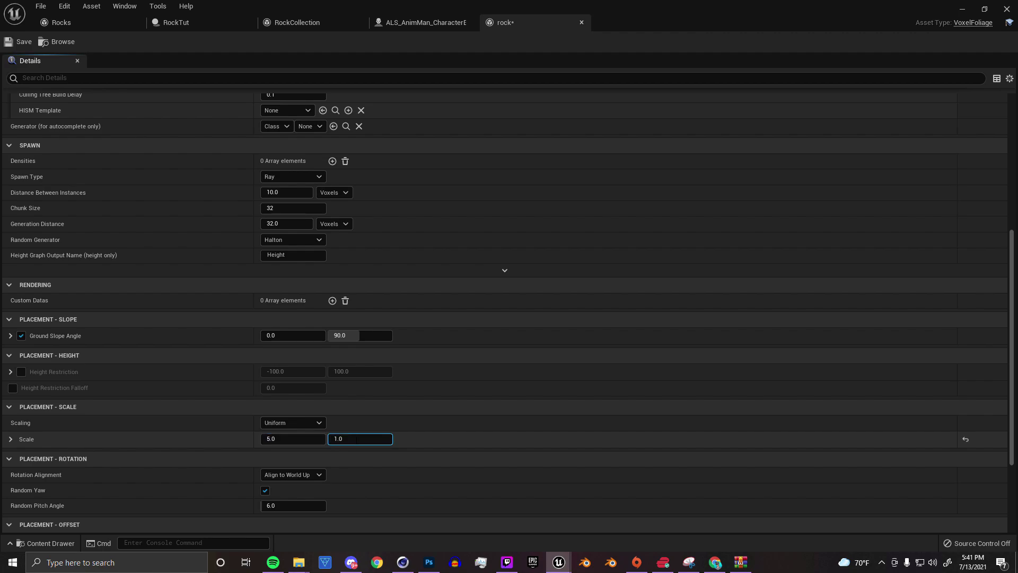
key("Return")
scroll(427, 370, "up", 8)
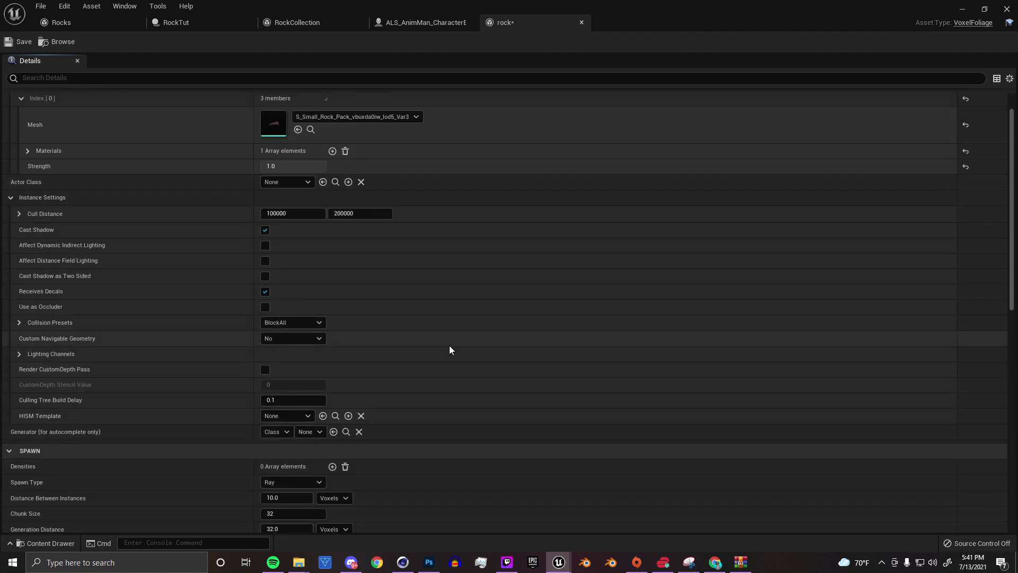
scroll(442, 334, "down", 4)
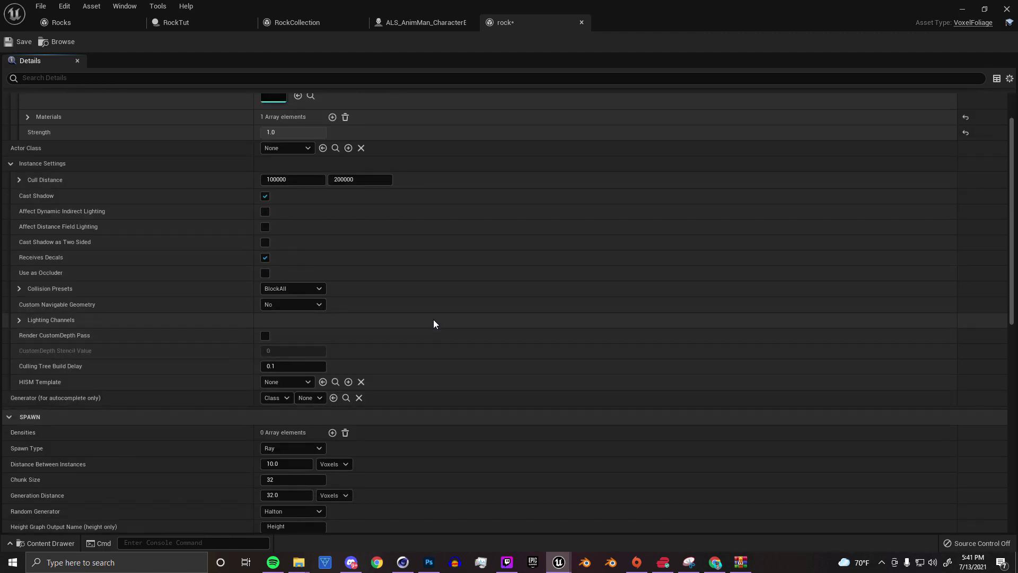
Create a new actor class blueprint for the rock foliage in the Blueprints folder and name it Rocksmall
scroll(424, 313, "up", 2)
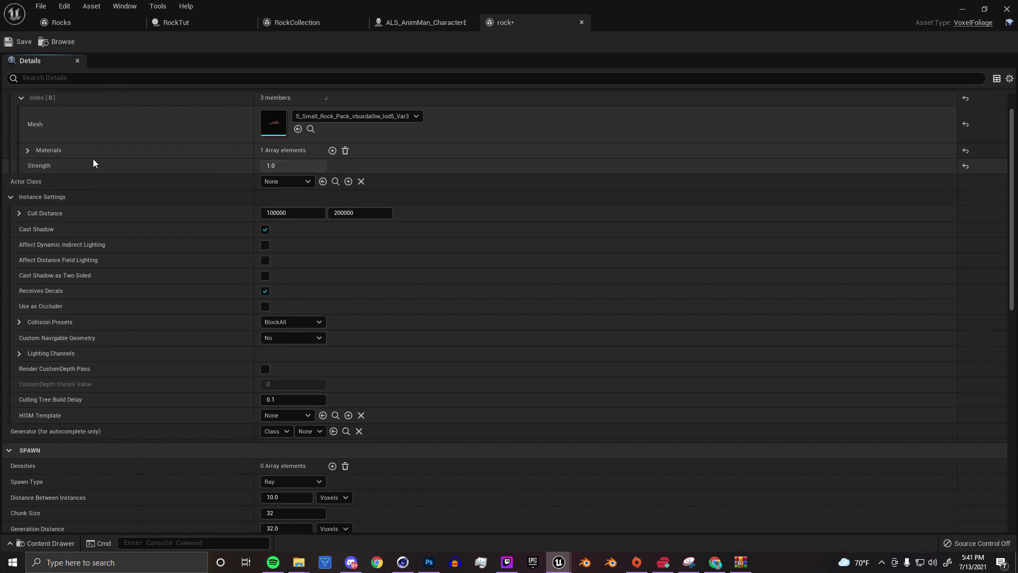
scroll(159, 180, "up", 1)
left_click(348, 216)
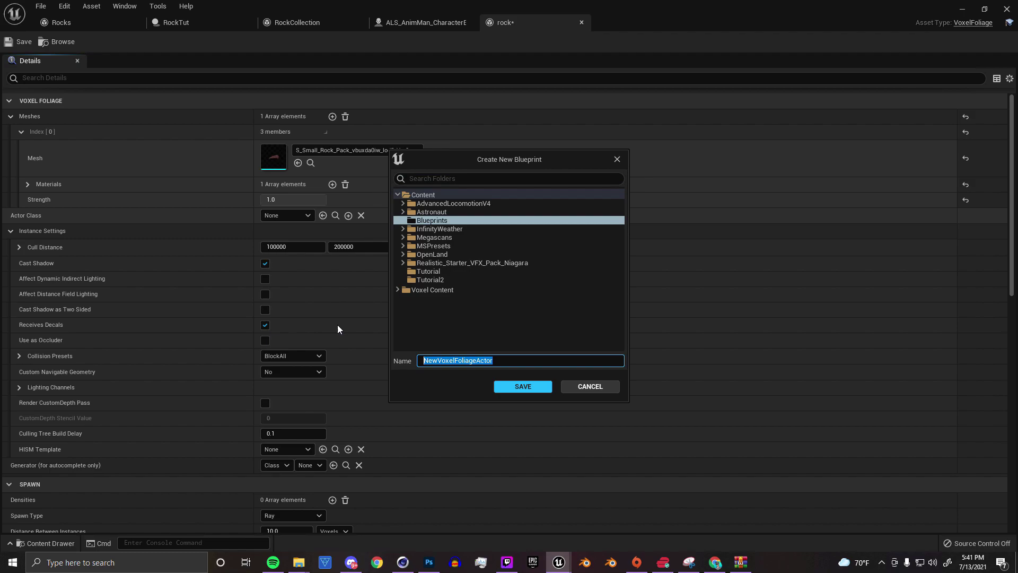
key("BackSpace")
type("Rocksmall")
key("Return")
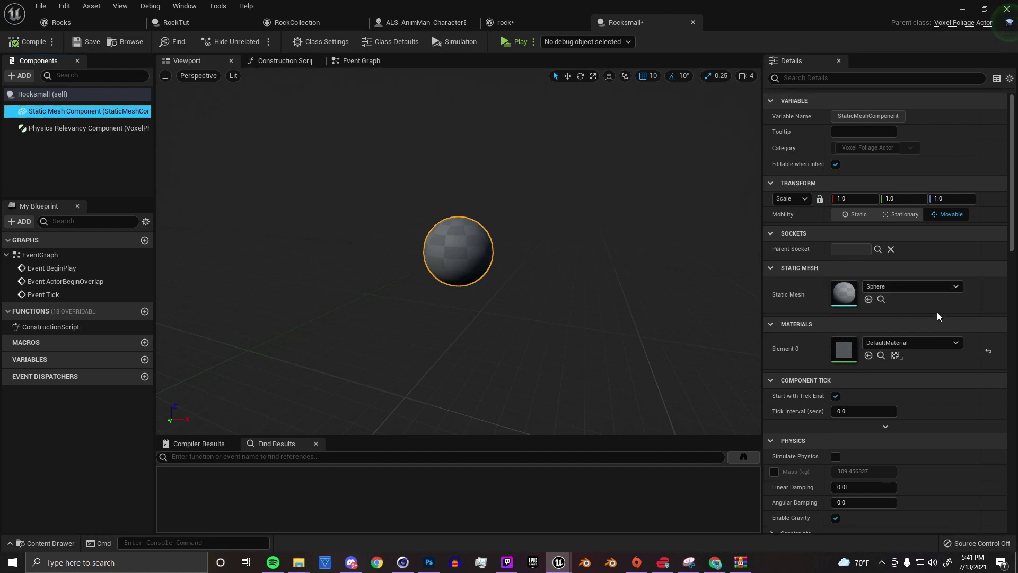
Set the Rocksmall static mesh component's mesh to S_Small_Rock_Pack_vbuxda0iw_lod5_Var3
left_click(924, 287)
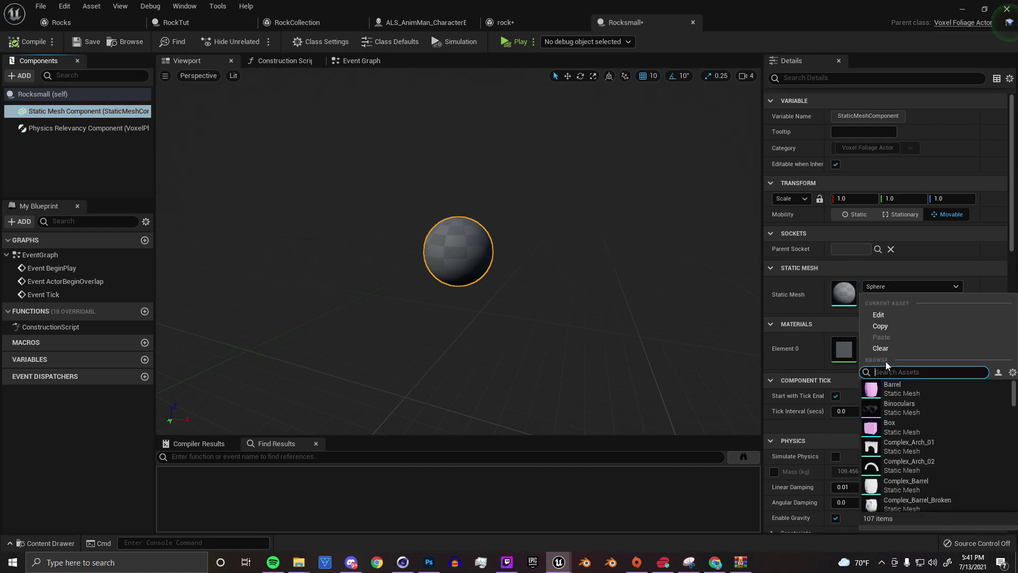
type("rock")
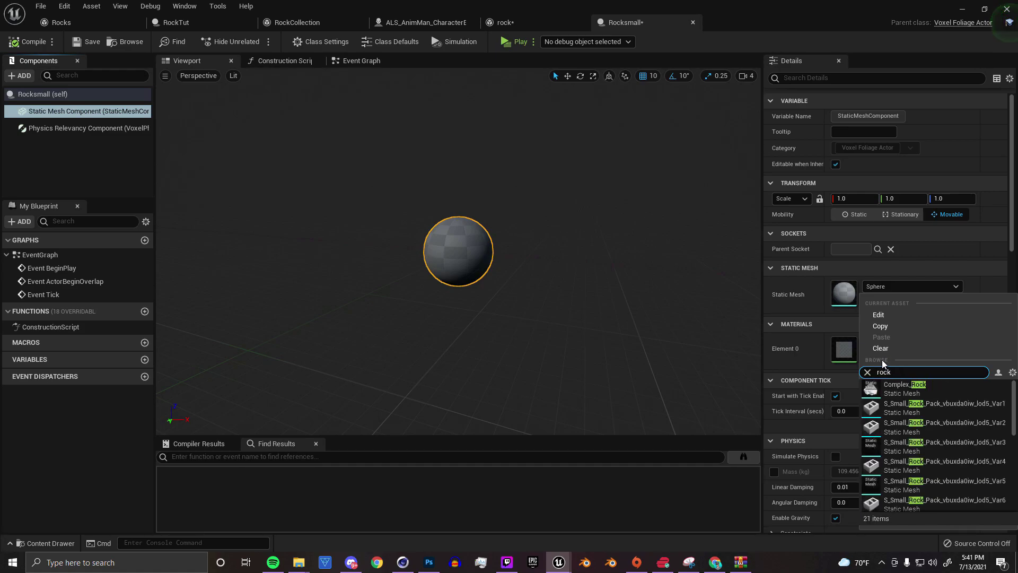
left_click(922, 446)
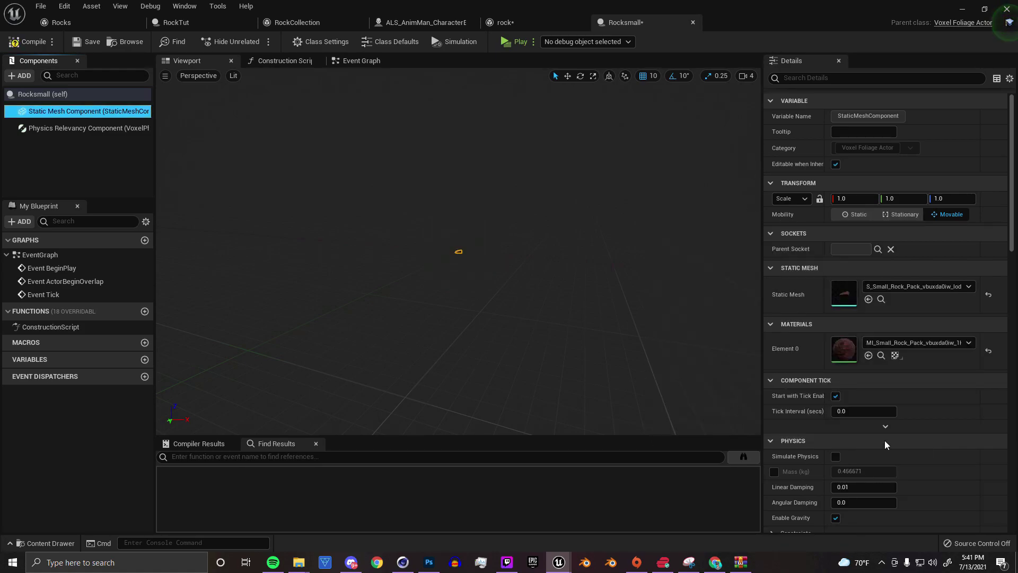
scroll(478, 259, "up", 5)
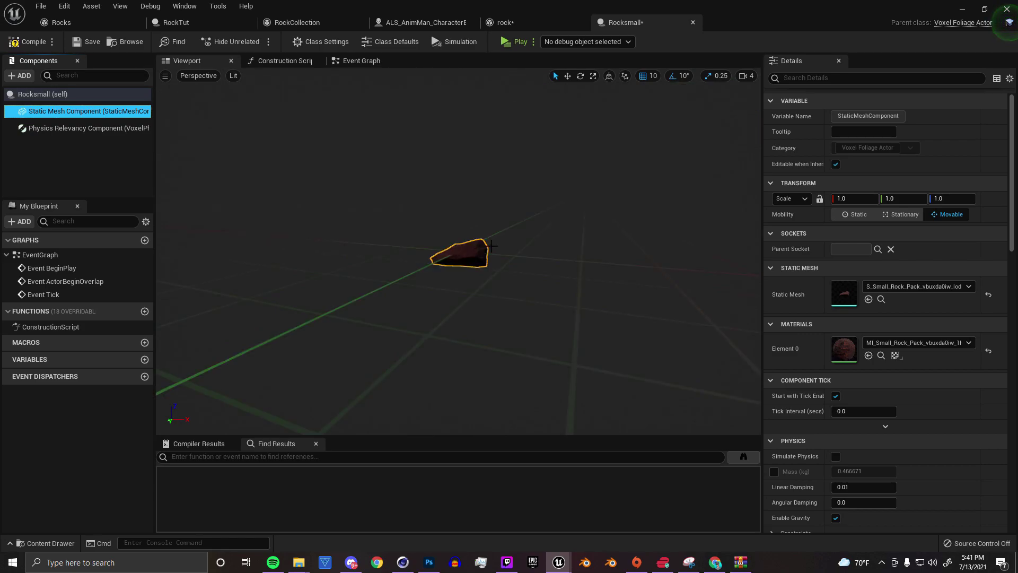
Compare the rock foliage's placement settings with the Rocksmall blueprint and save the rock foliage asset
left_click(504, 23)
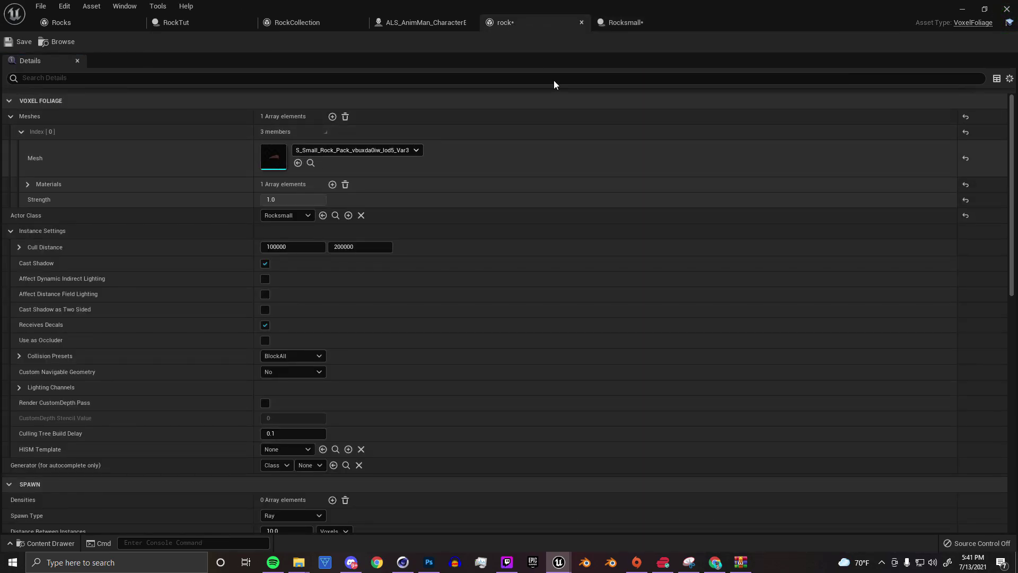
left_click(620, 22)
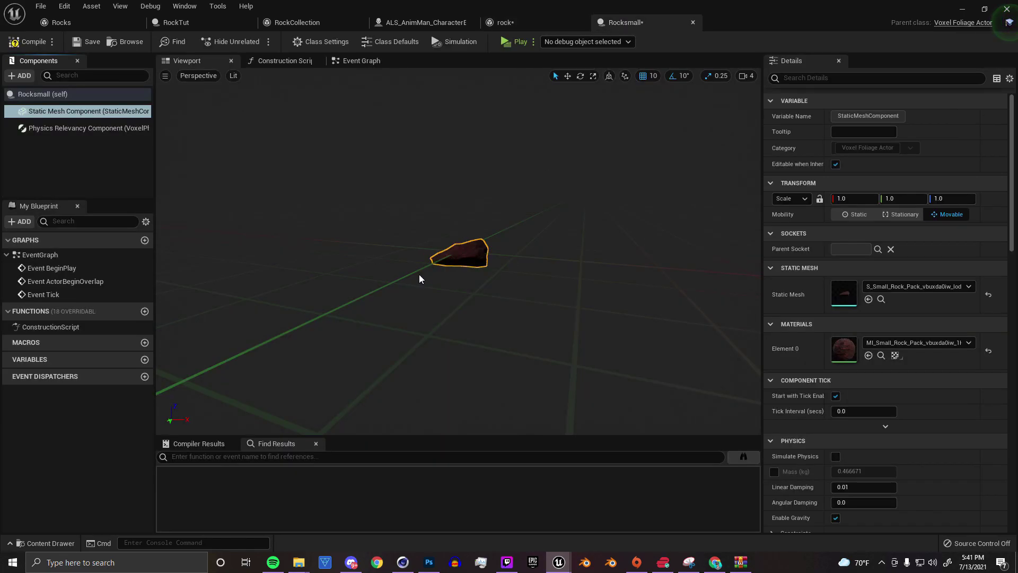
left_click(545, 21)
scroll(415, 283, "down", 10)
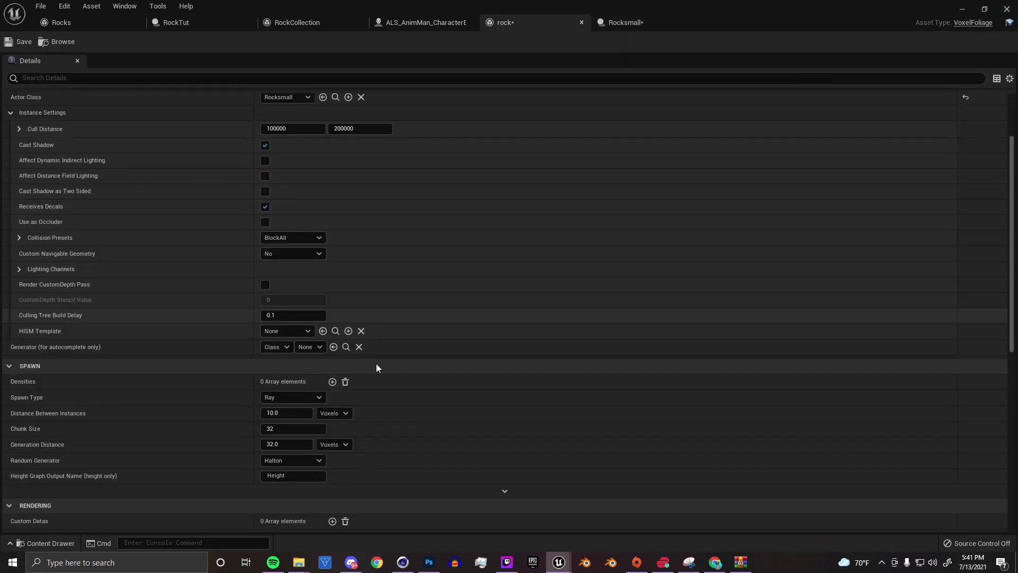
scroll(383, 372, "down", 5)
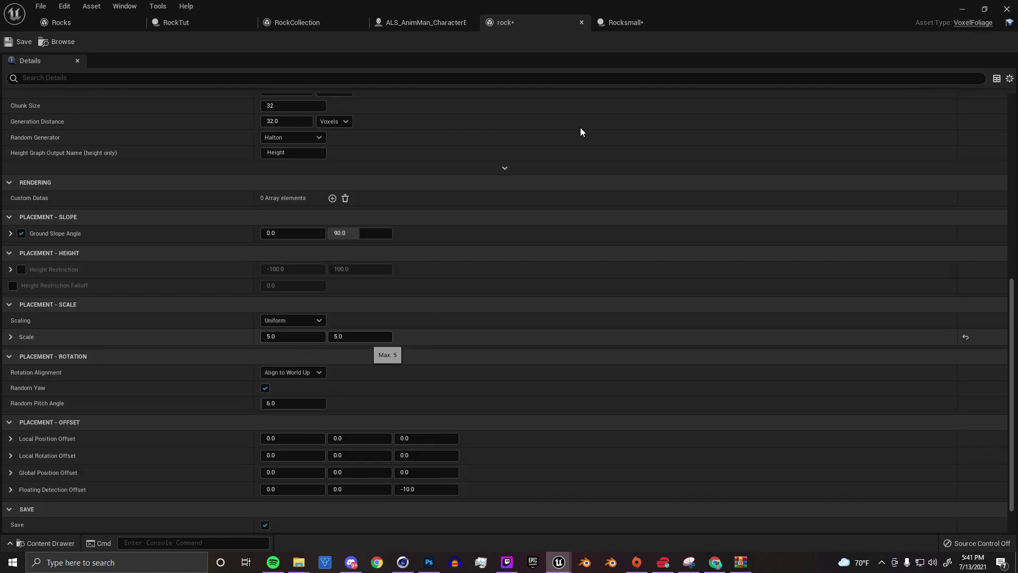
left_click(620, 22)
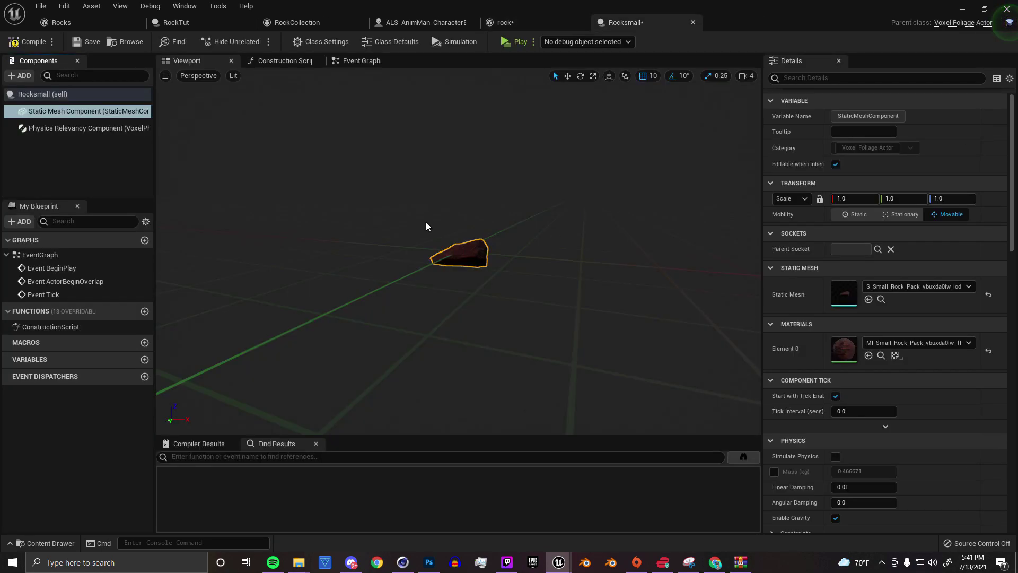
left_click(526, 20)
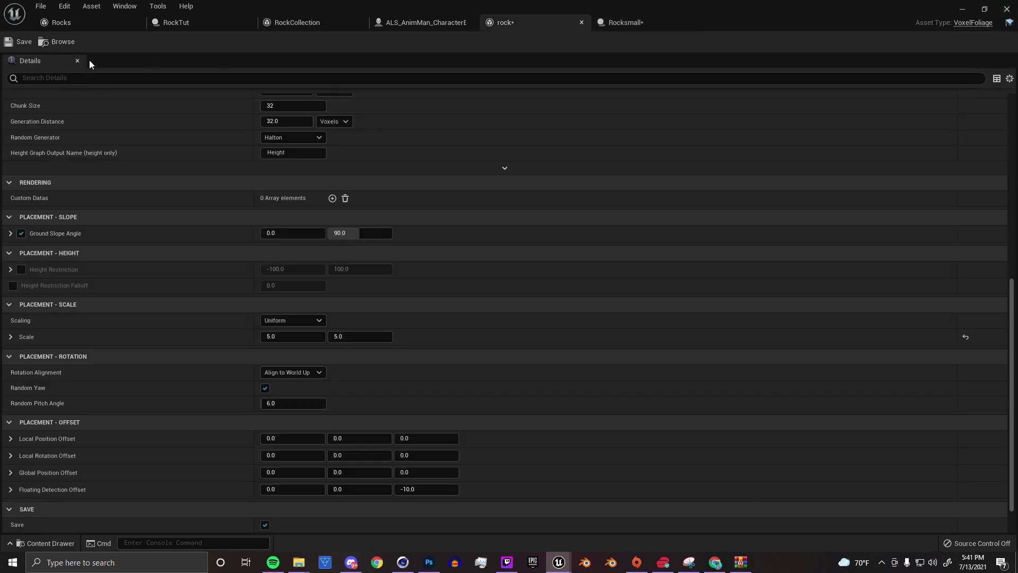
left_click(12, 45)
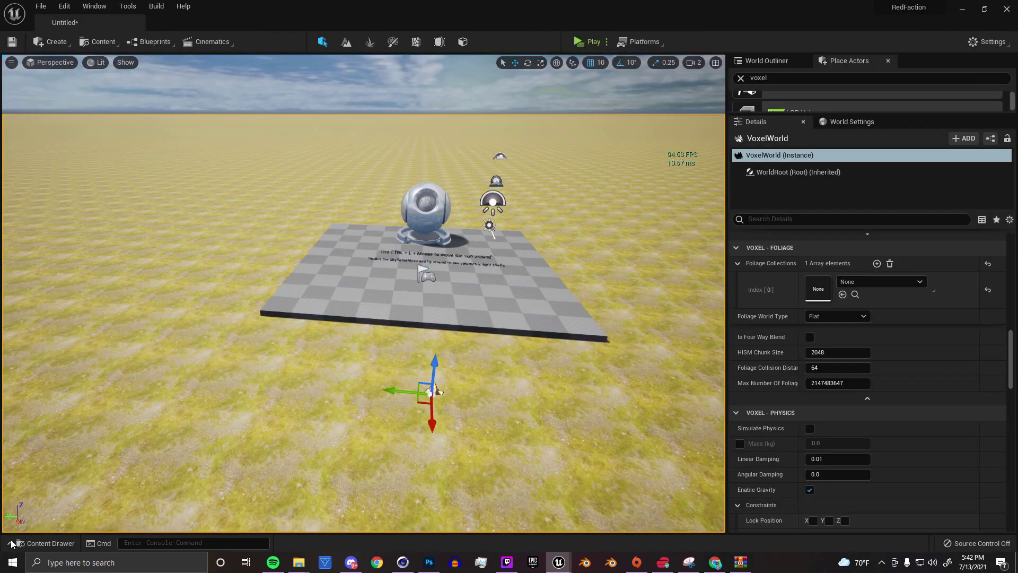
Open Rockcollection2, add a foliage entry set to the rock foliage, and save the collection
left_click(29, 543)
double_click(244, 424)
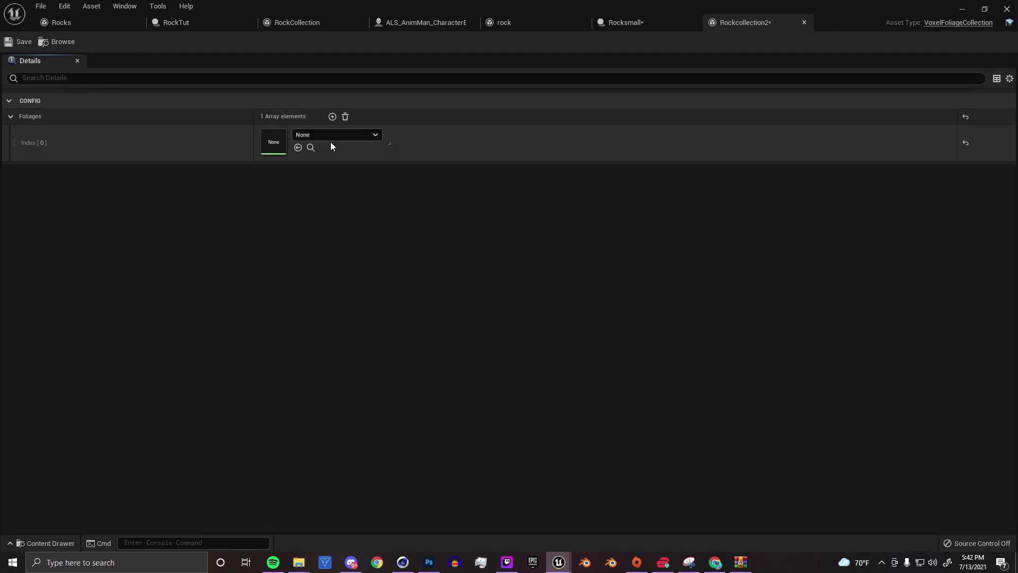
left_click(328, 135)
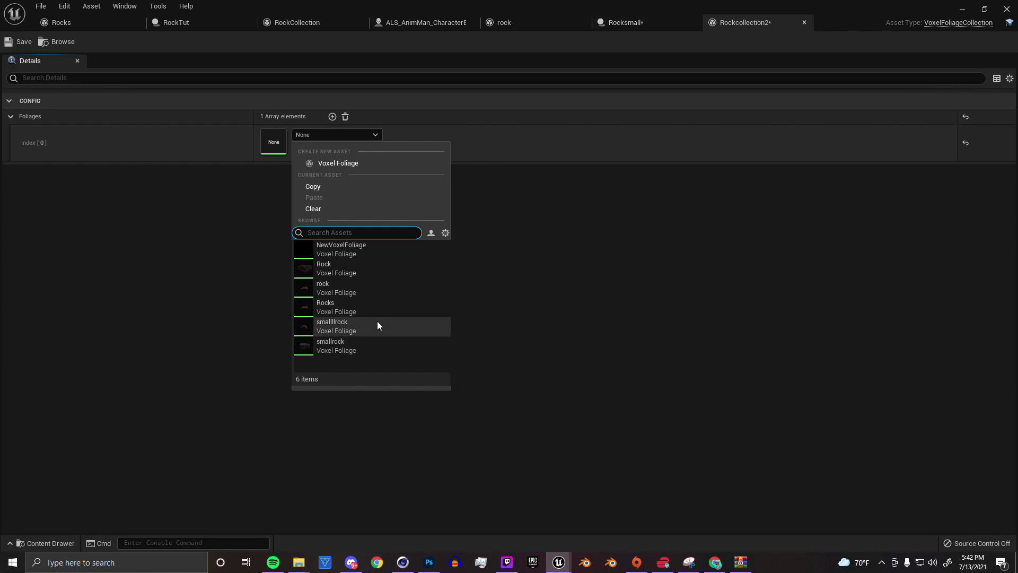
left_click(360, 291)
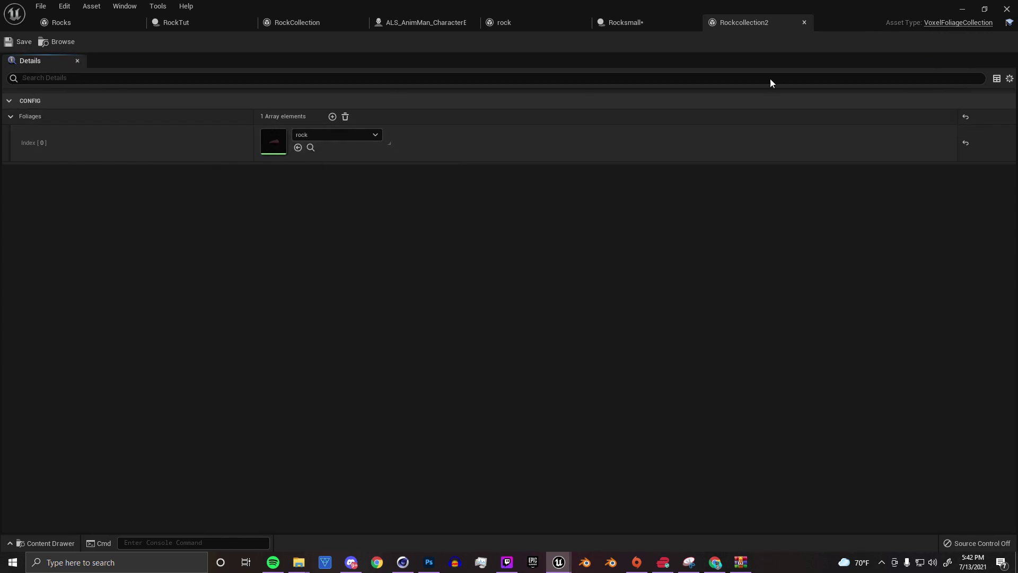
Assign Rockcollection2 to the VoxelWorld's empty foliage collection entry and play-test the level
left_click(963, 10)
right_click_drag(487, 330, 512, 339)
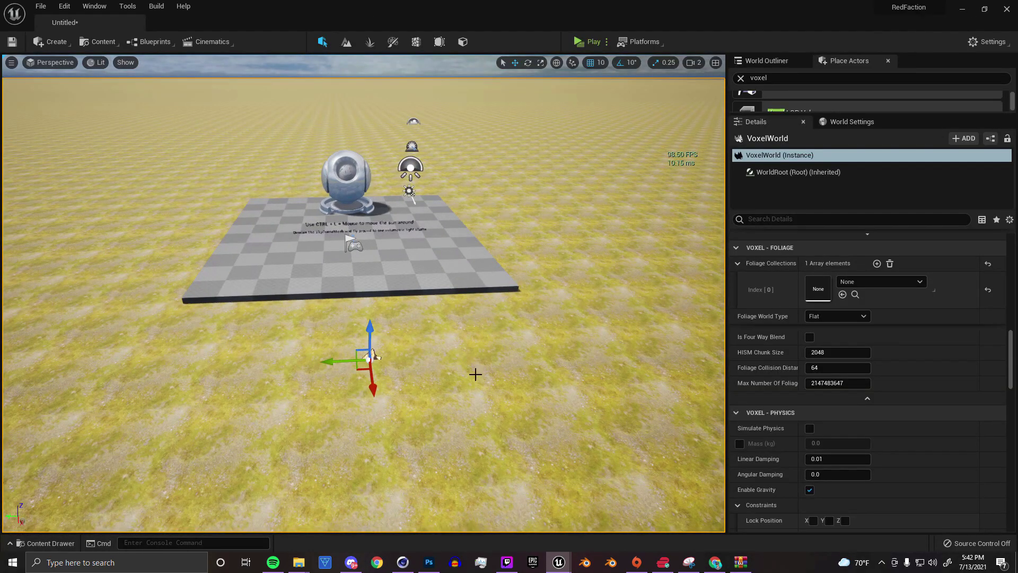
scroll(807, 438, "up", 3)
left_click(875, 366)
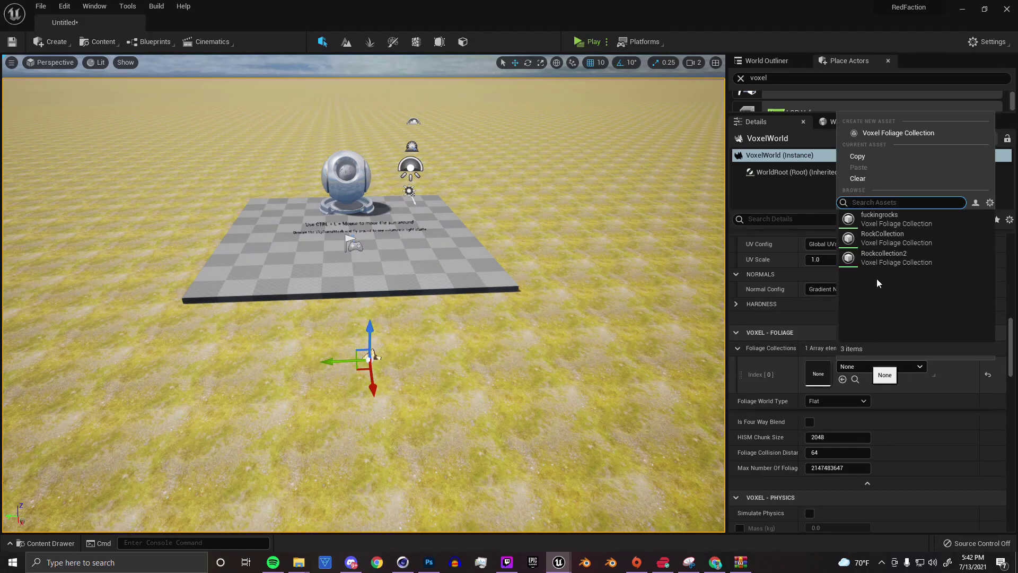
left_click(898, 260)
right_click_drag(487, 333, 487, 333)
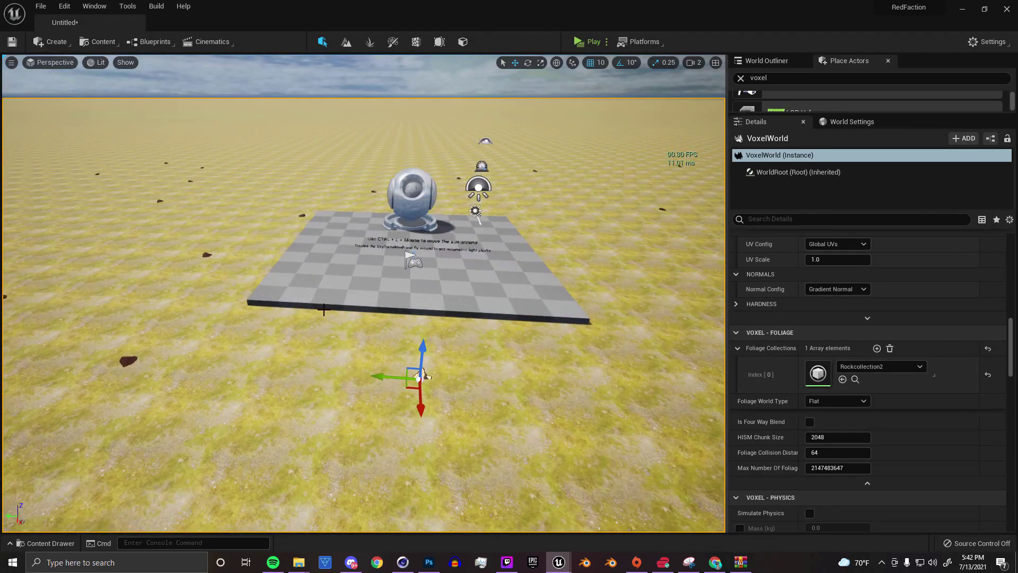
left_click(589, 41)
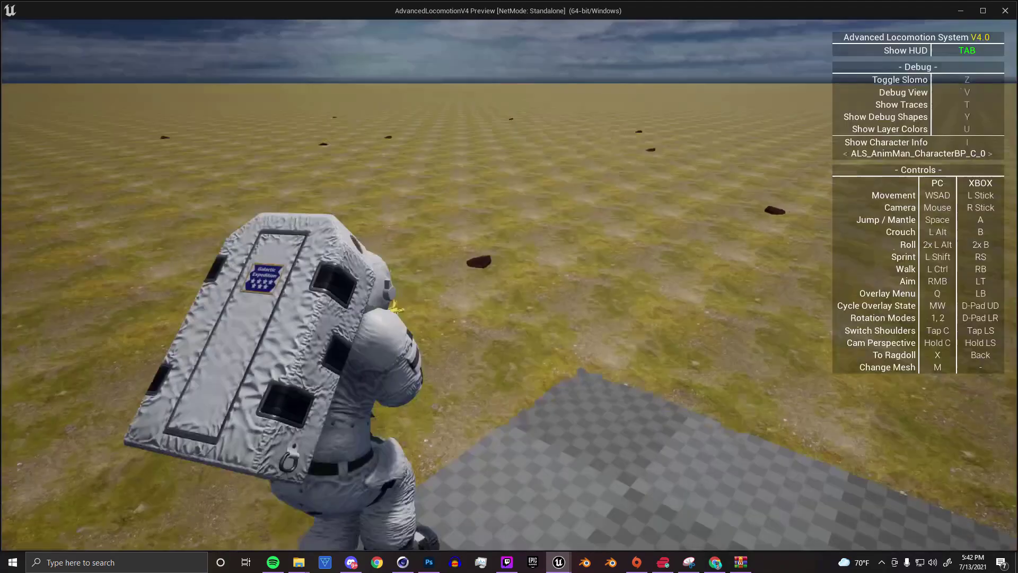
key("Escape")
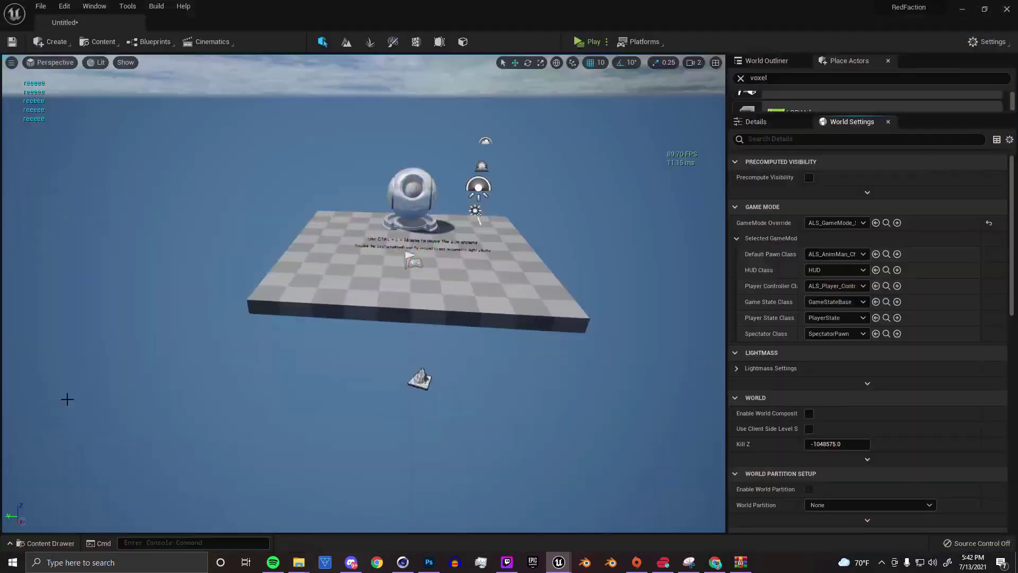
Open the Rocksmall blueprint's event graph by way of the rock foliage's actor class
key("ctrl+space")
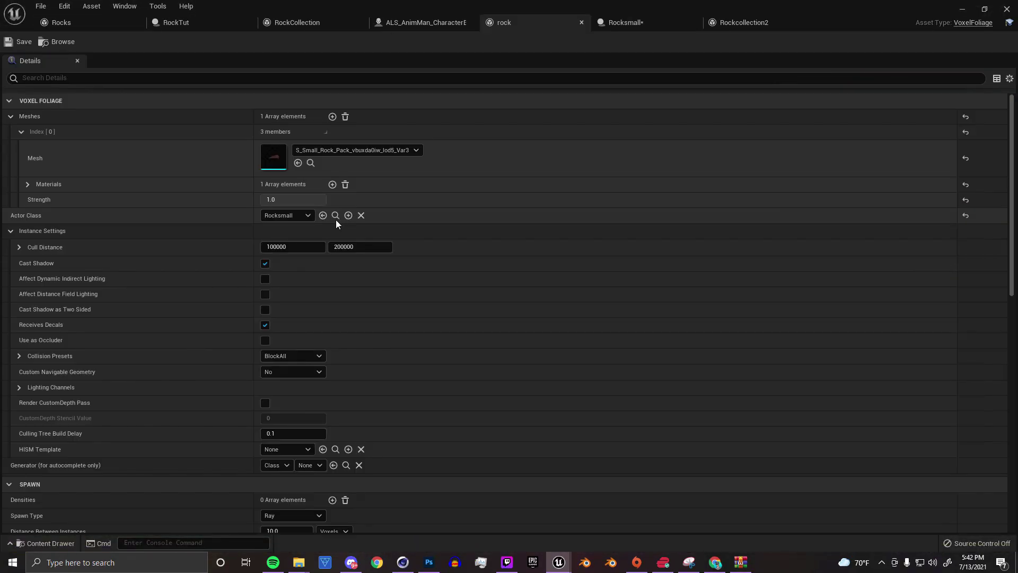
left_click(336, 217)
double_click(292, 412)
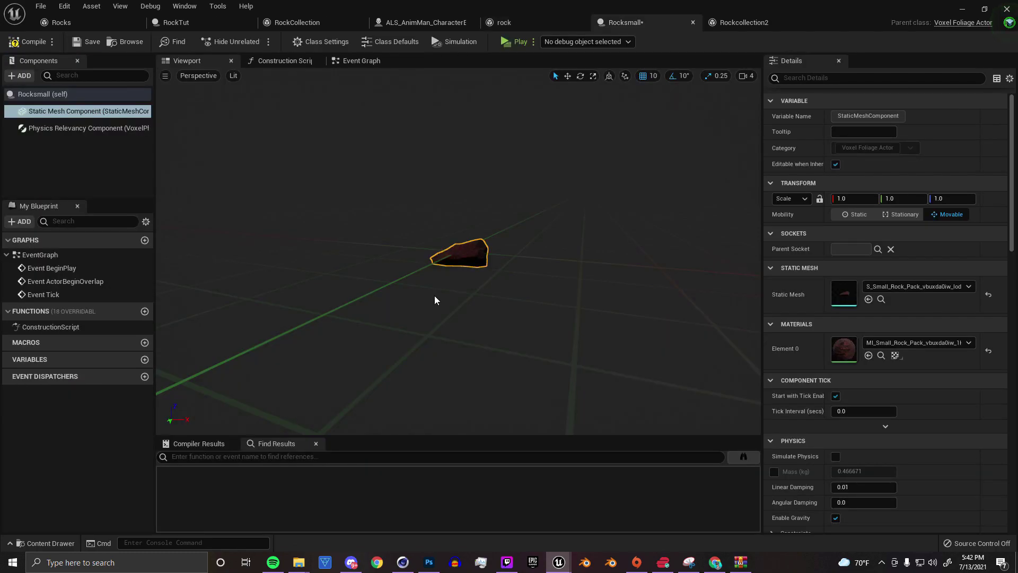
left_click(365, 63)
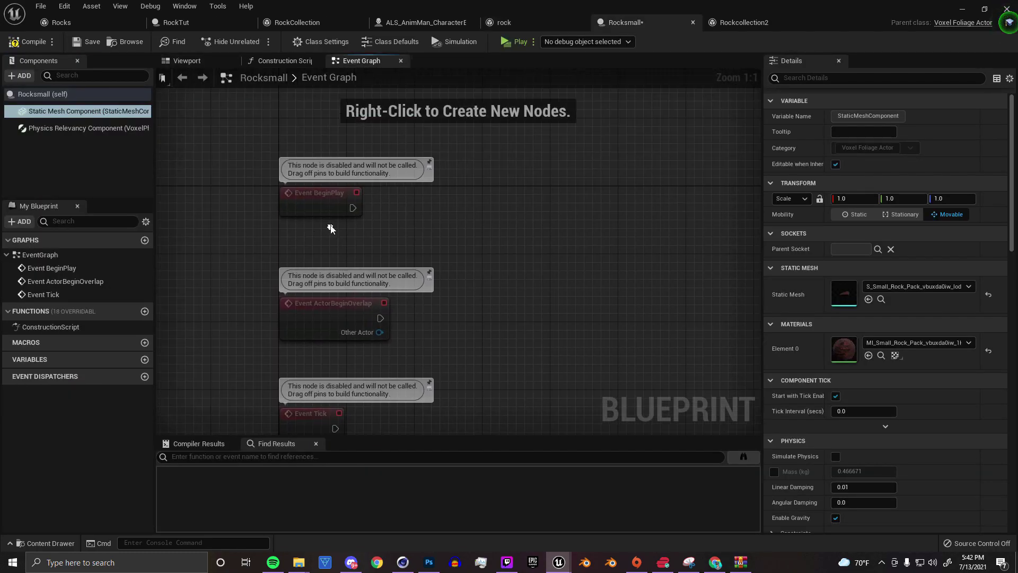
Connect Event BeginPlay to a Set Simulate Physics node targeting the Static Mesh Component, enable Simulate, and compile and save Rocksmall
left_click_drag(351, 208, 454, 207)
type("set s")
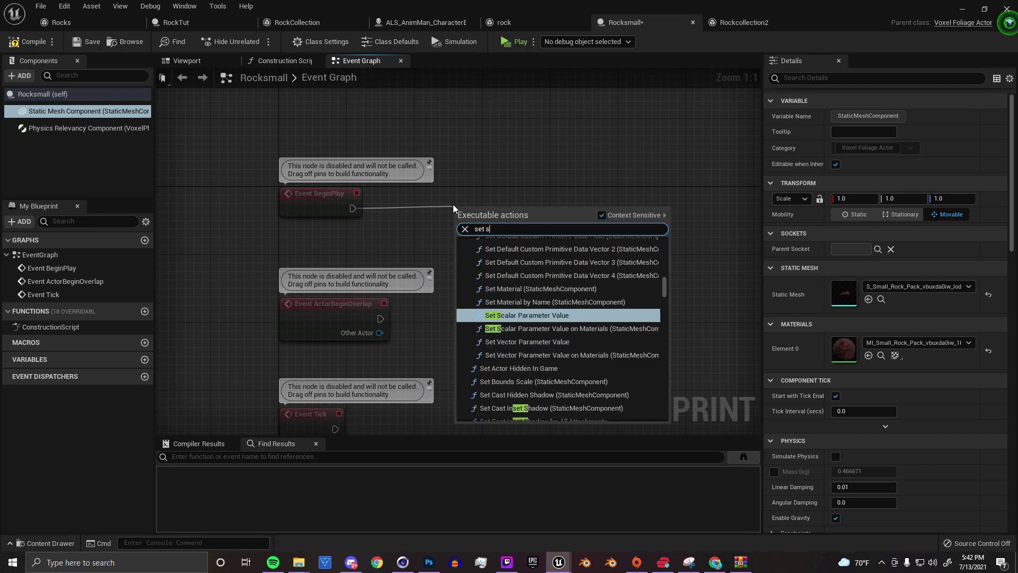
type("im")
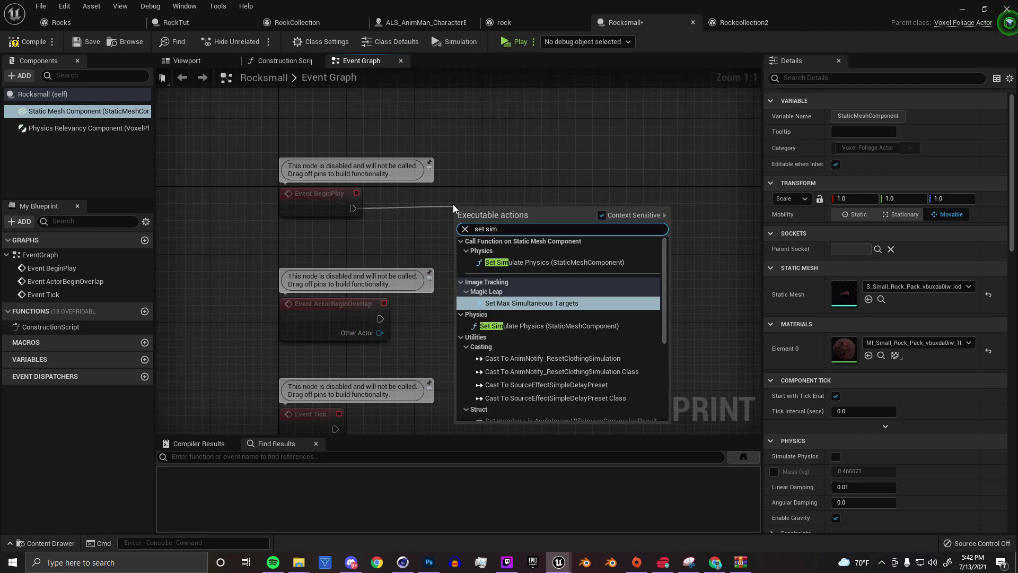
key("Escape")
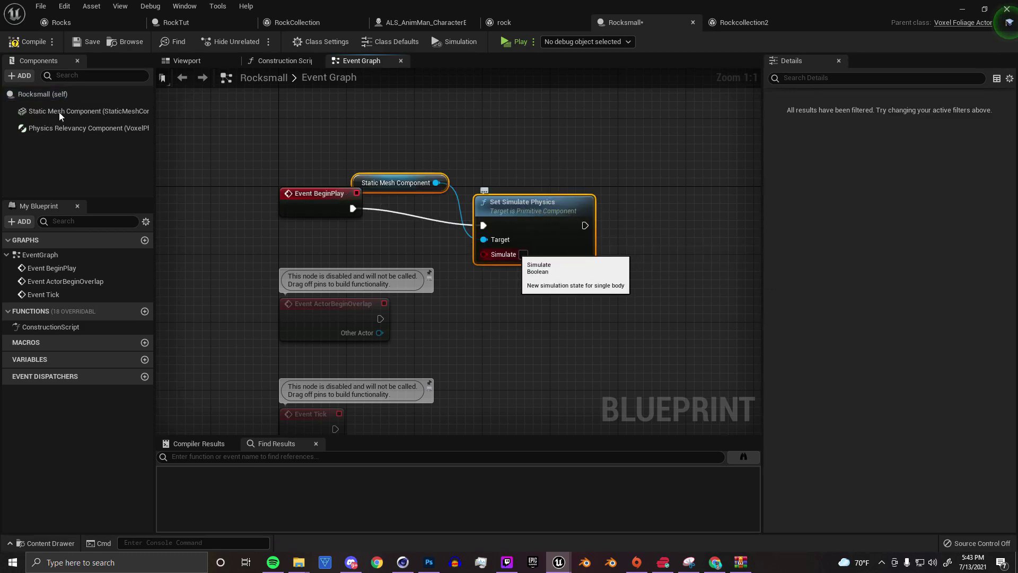
left_click(64, 112)
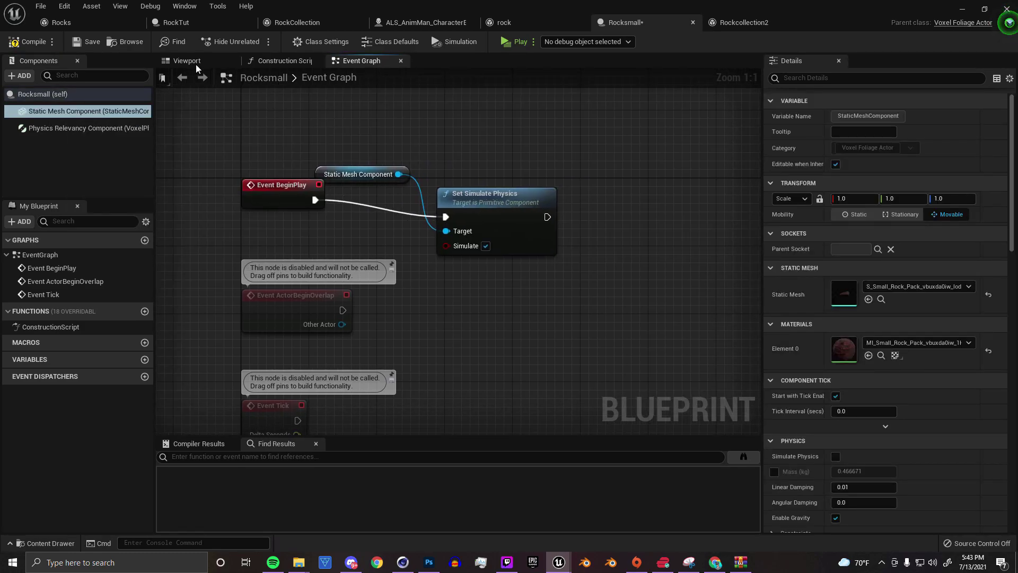
left_click(28, 41)
left_click(87, 42)
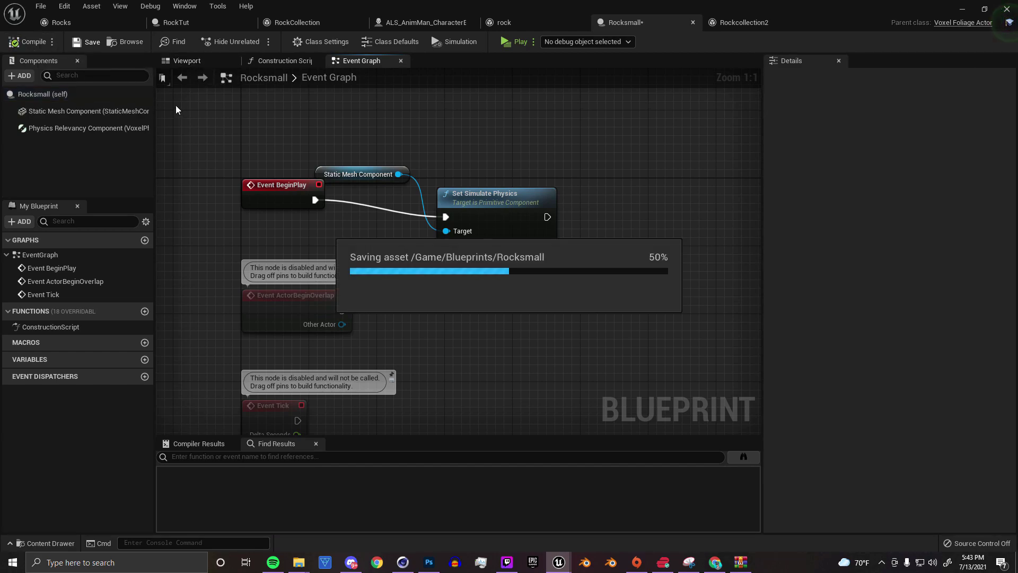
Open the rock static mesh used by Rocksmall's static mesh component in the mesh editor
left_click(199, 61)
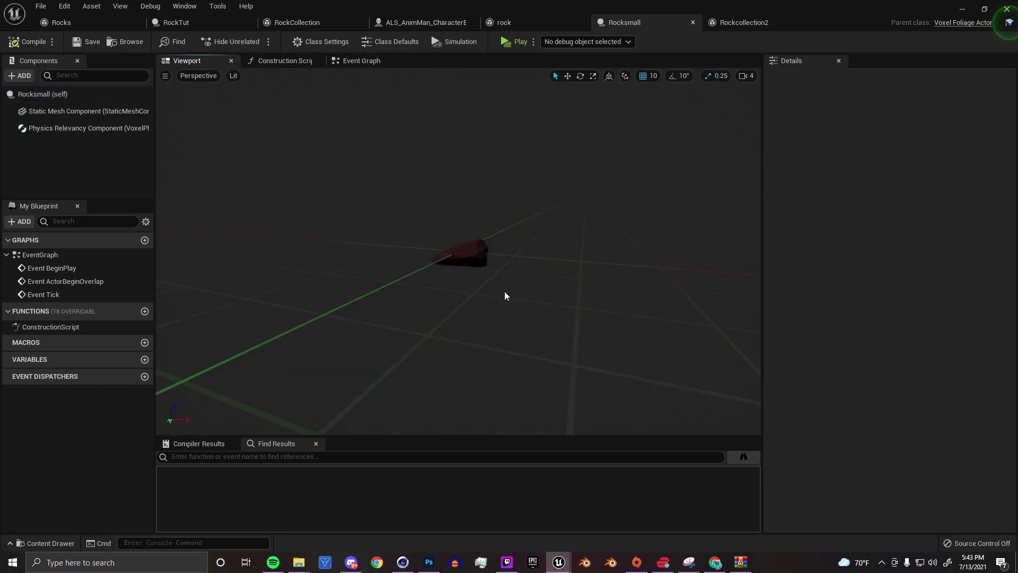
left_click(472, 257)
double_click(847, 297)
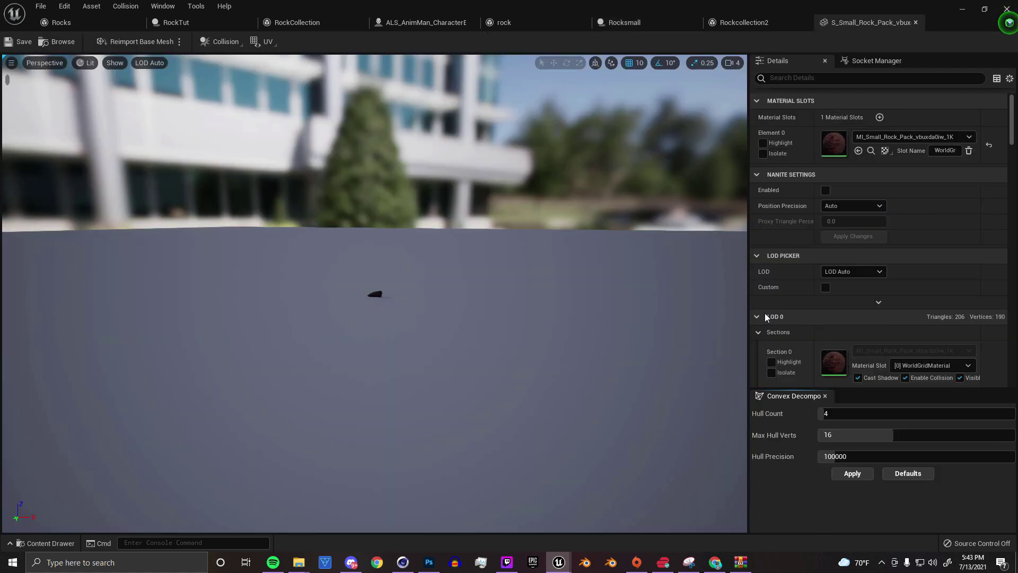
scroll(393, 275, "up", 5)
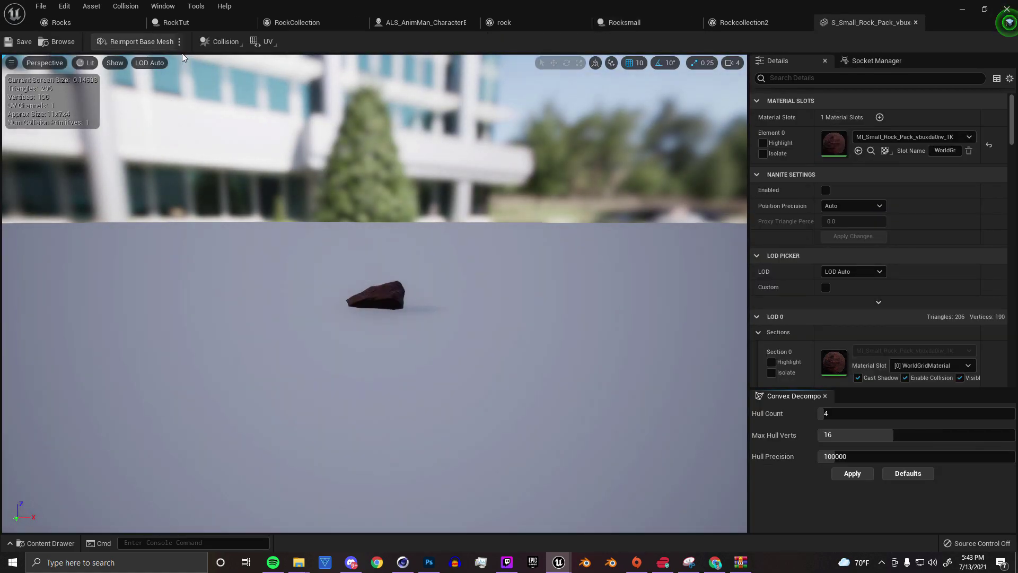
Try adding a box collision to the rock mesh and undo it
left_click(222, 42)
left_click(249, 84)
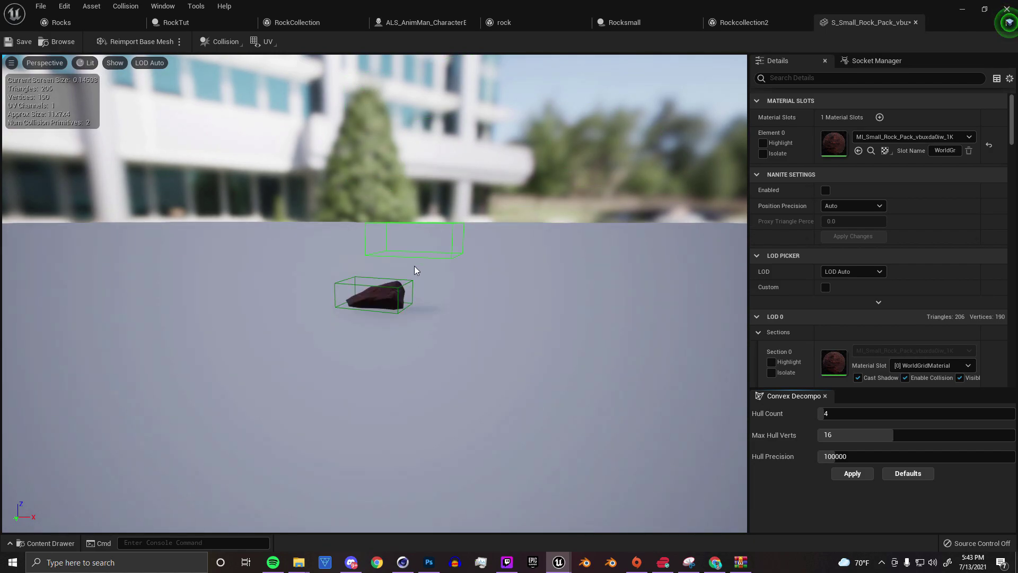
key("ctrl+z")
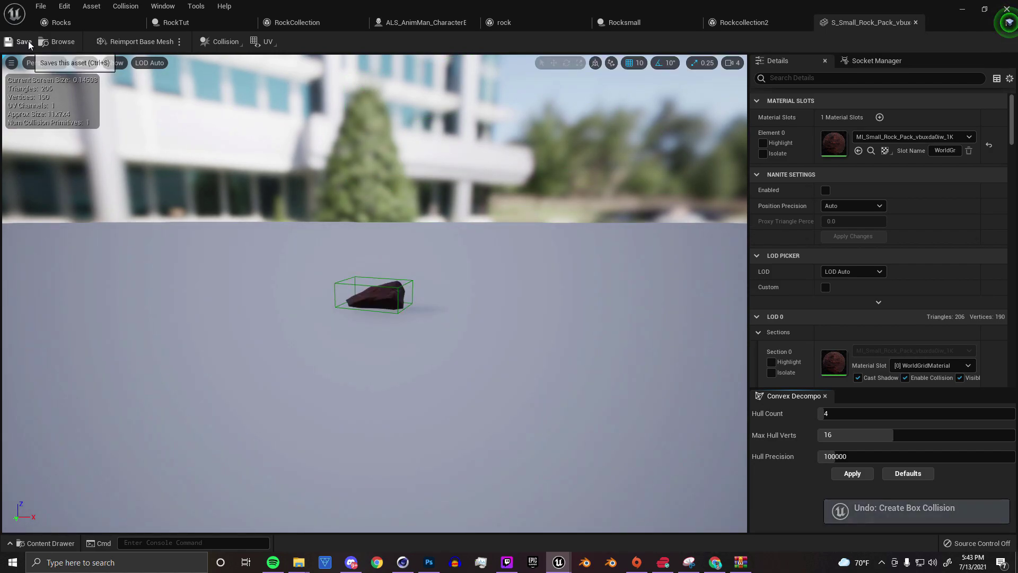
Close the rock mesh editor and examine the LineTraceByChannel nodes and their inputs in the ALS_AnimMan_CharacterBP event graph
left_click(916, 22)
right_click_drag(653, 232, 594, 231)
right_click_drag(530, 285, 585, 263)
scroll(444, 260, "down", 1)
scroll(377, 248, "up", 2)
left_click_drag(463, 366, 317, 260)
scroll(387, 265, "up", 2)
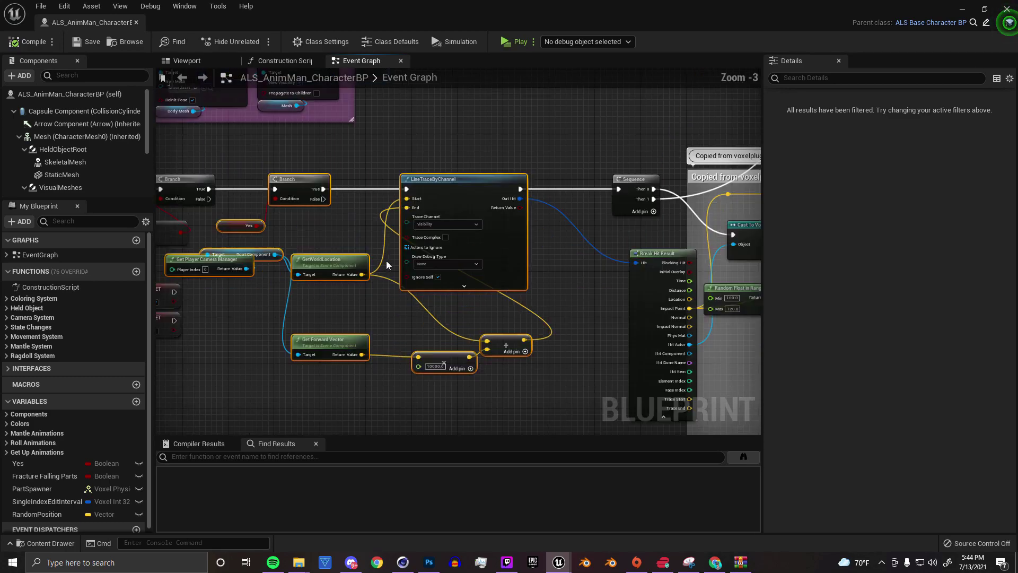
scroll(641, 271, "down", 1)
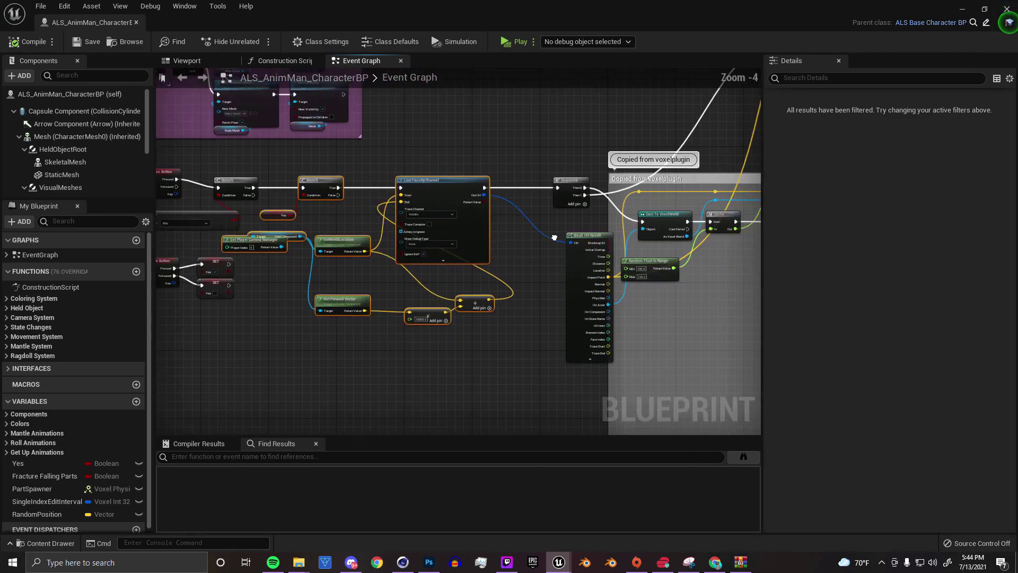
Examine the "Copied from voxelplugin" comment group with its "Do the edit" and "Voxel physics" sections in the event graph
right_click_drag(641, 270, 238, 178)
scroll(237, 178, "down", 2)
scroll(292, 186, "down", 4)
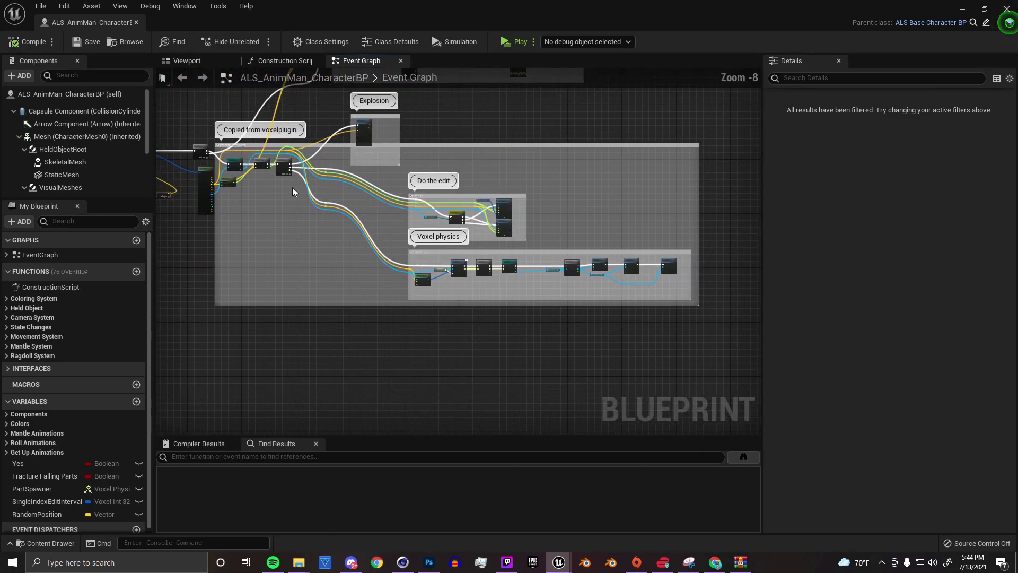
left_click_drag(616, 304, 208, 168)
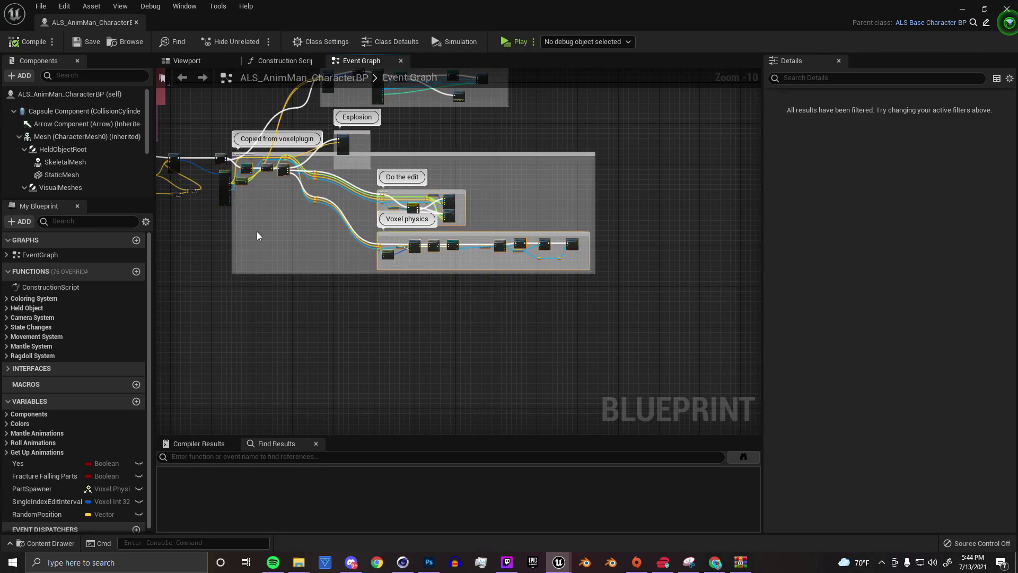
scroll(260, 233, "up", 3)
right_click_drag(271, 222, 279, 286)
scroll(294, 224, "down", 2)
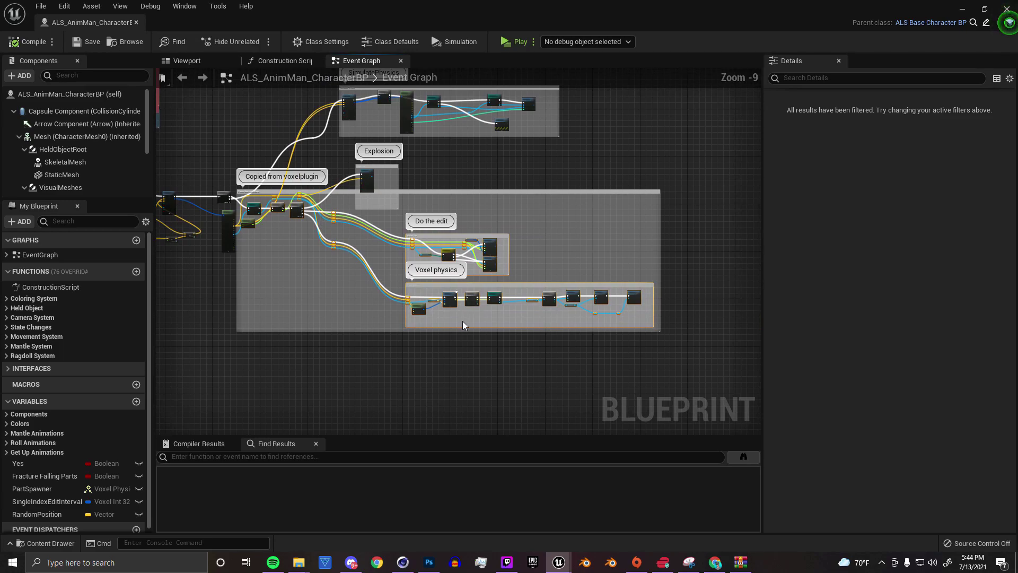
scroll(489, 351, "down", 2)
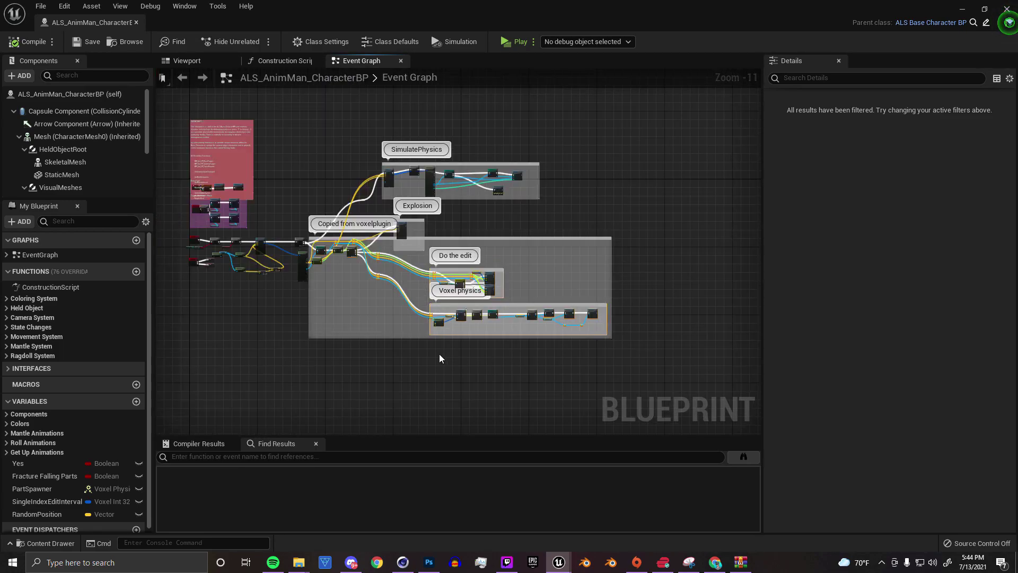
scroll(441, 348, "up", 2)
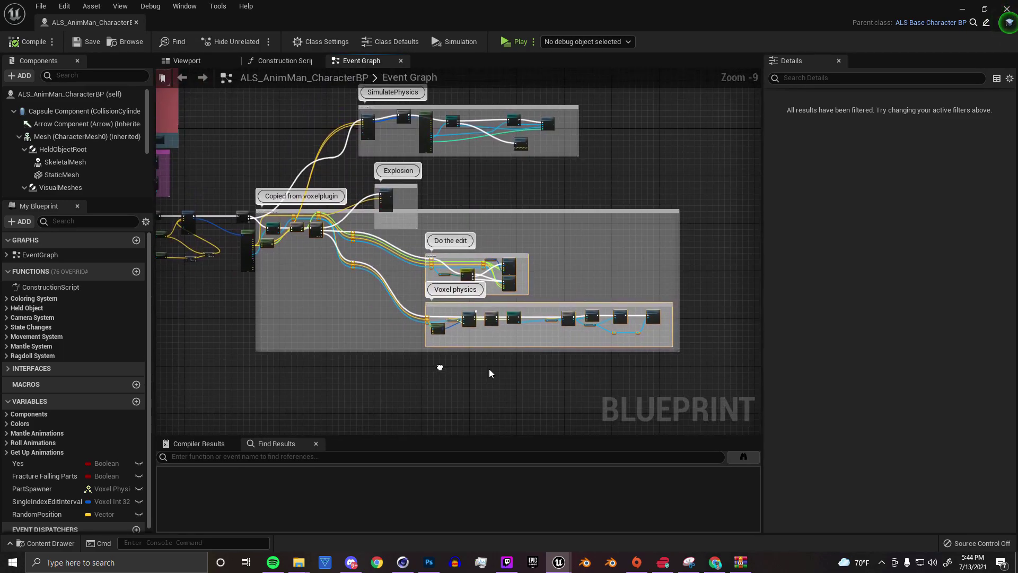
left_click(281, 249)
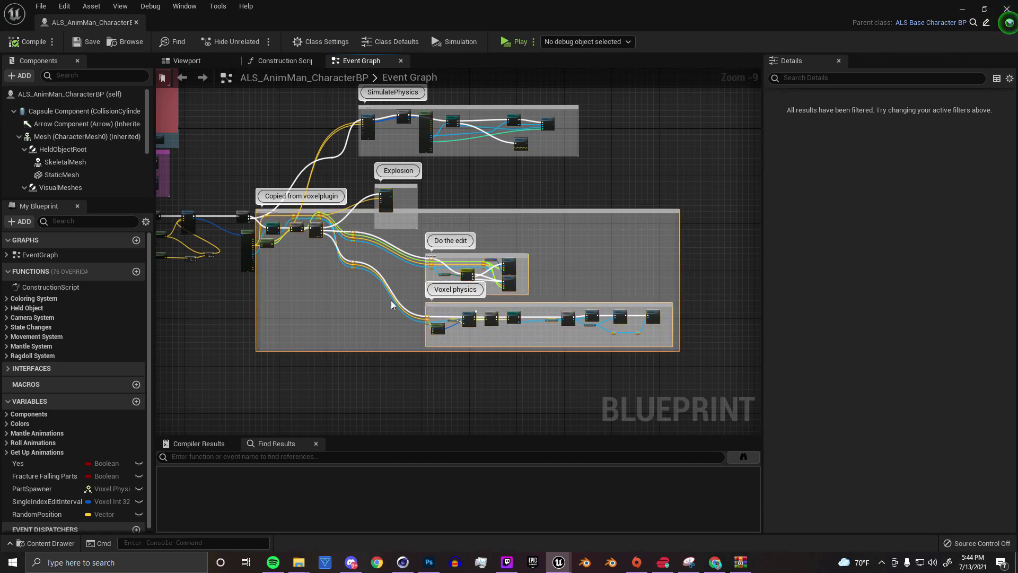
right_click_drag(279, 254, 300, 219)
right_click_drag(491, 291, 445, 281)
left_click_drag(611, 322, 298, 183)
Select the SimulatePhysics comment group with its nodes and examine the MultiSphereTraceByChannel node's settings
right_click_drag(361, 223, 366, 309)
scroll(385, 196, "up", 2)
right_click_drag(385, 196, 381, 198)
scroll(381, 197, "up", 3)
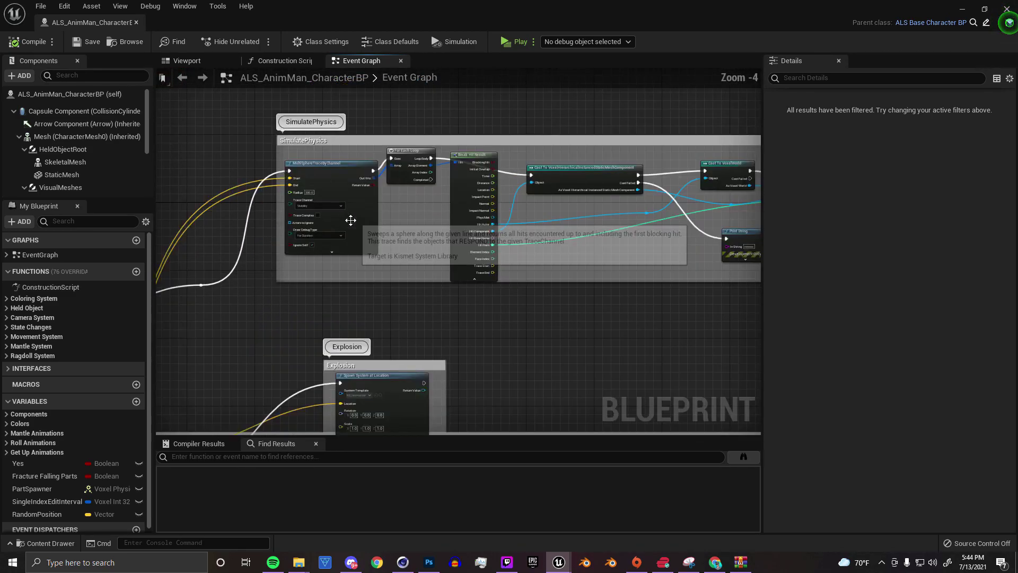
right_click_drag(291, 121, 228, 123)
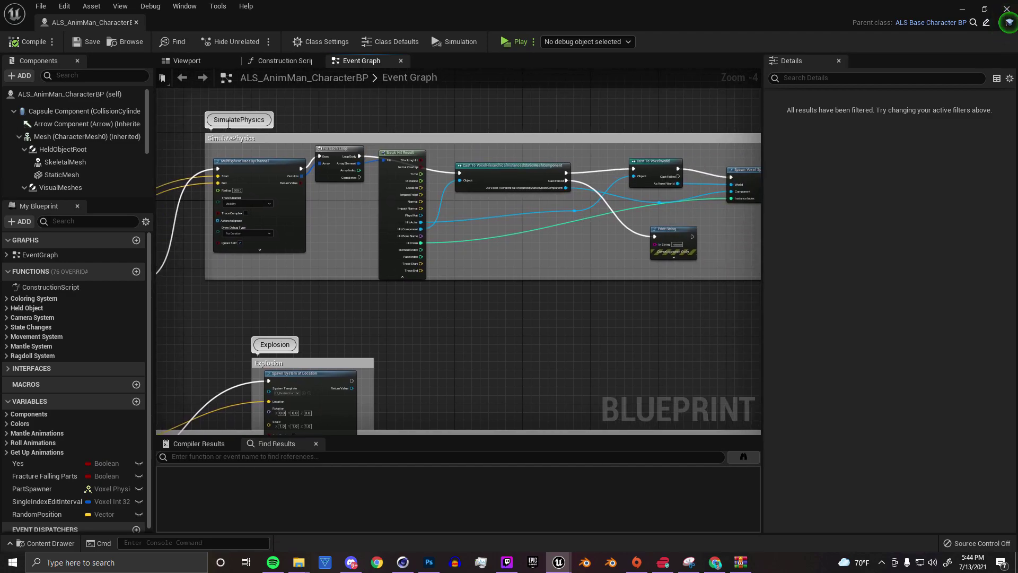
left_click_drag(186, 115, 707, 297)
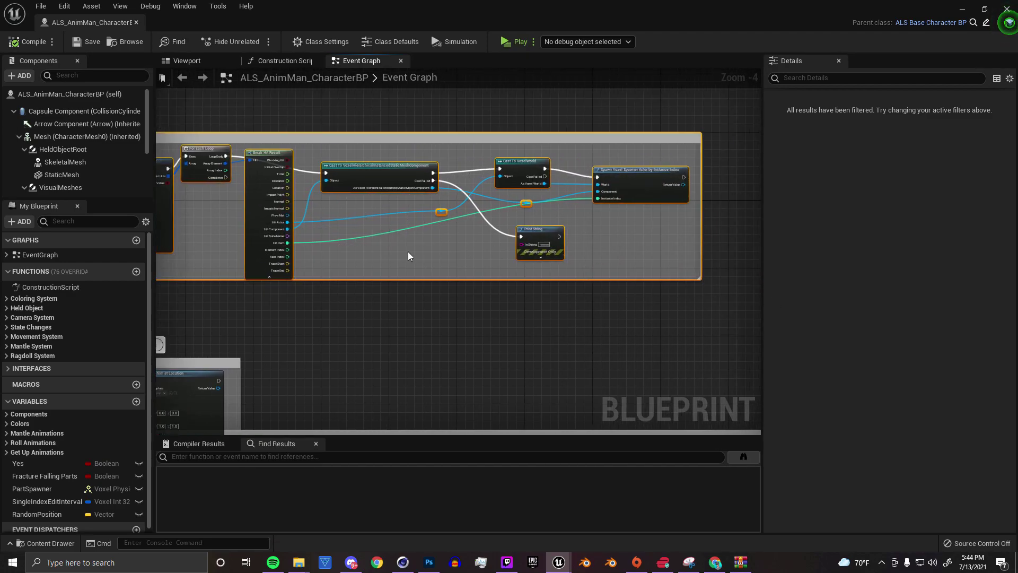
right_click_drag(346, 251, 535, 282)
scroll(380, 283, "up", 3)
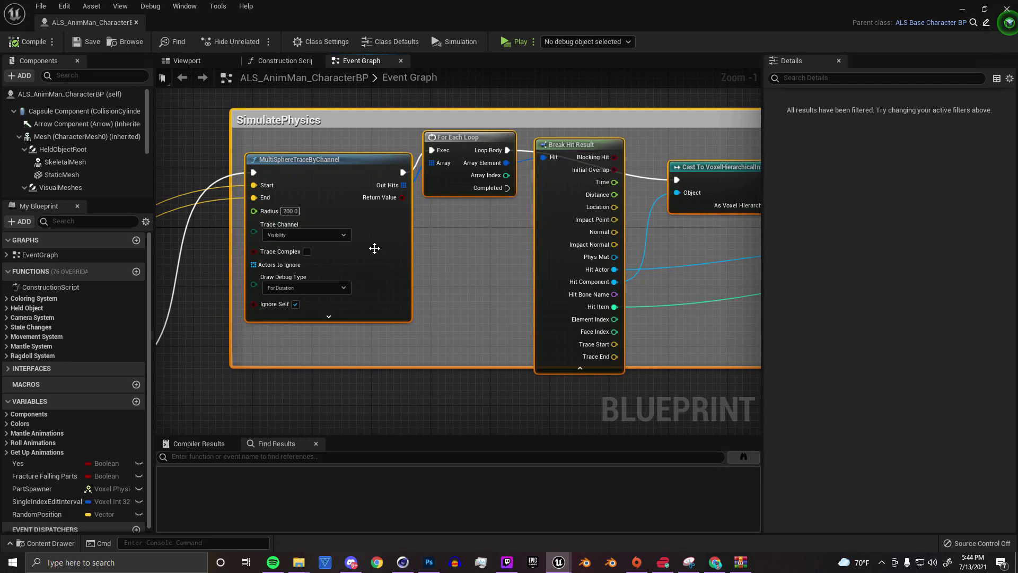
scroll(361, 223, "up", 1)
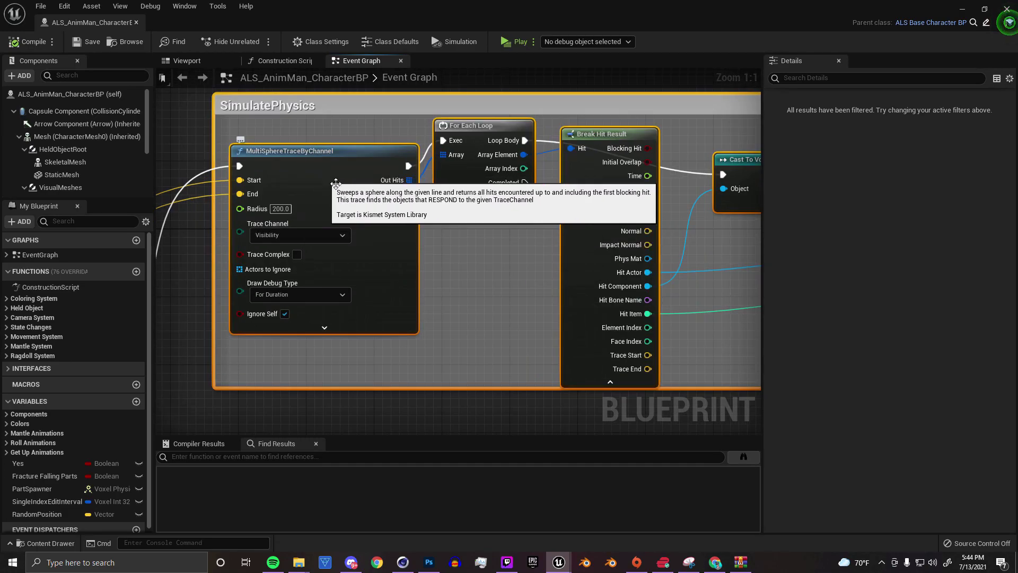
Follow the SimulatePhysics chain from For Each Loop and Break Hit Result through both casts to Spawn Voxel Spawner Actor by Instance Index
right_click_drag(335, 184, 182, 194)
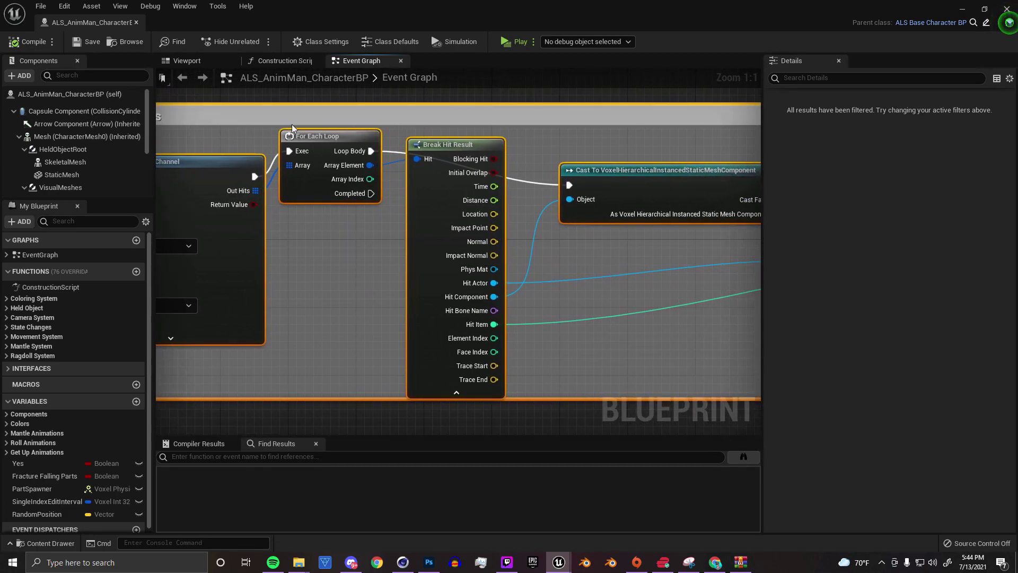
right_click_drag(332, 190, 311, 227)
right_click_drag(502, 215, 398, 172)
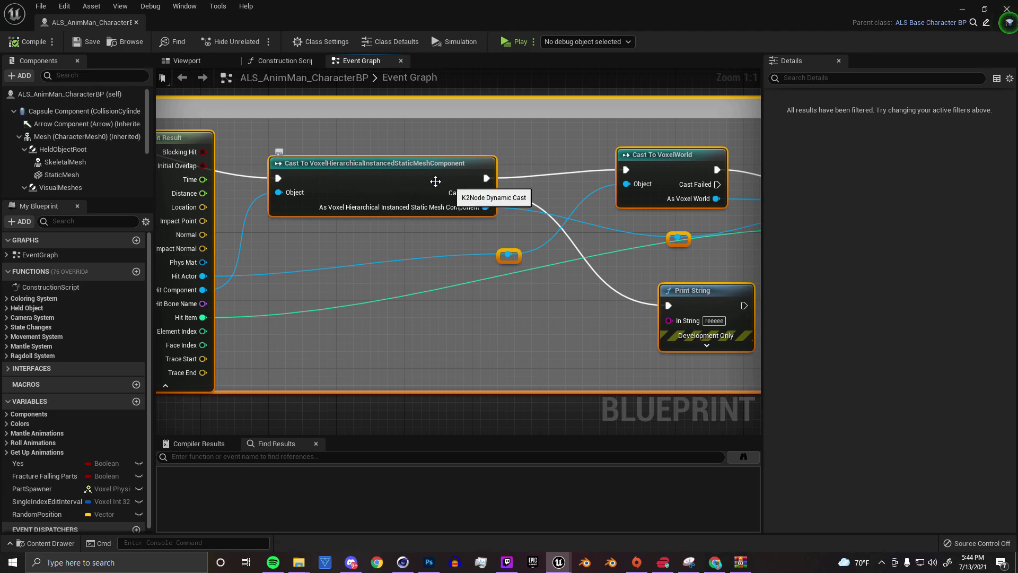
right_click_drag(523, 181, 416, 171)
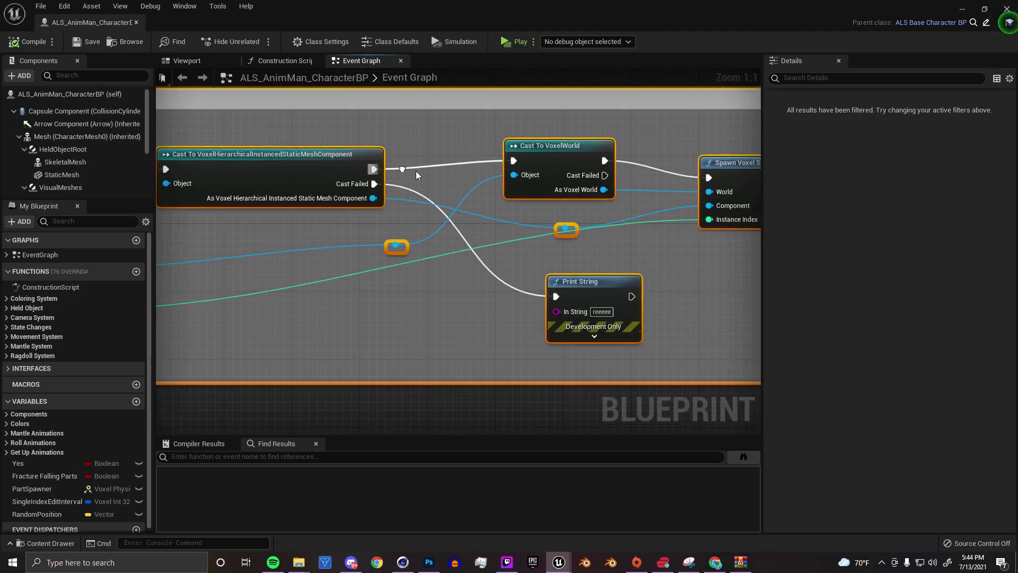
right_click_drag(644, 185, 432, 167)
scroll(432, 166, "down", 1)
right_click_drag(491, 153, 447, 183)
scroll(447, 183, "up", 1)
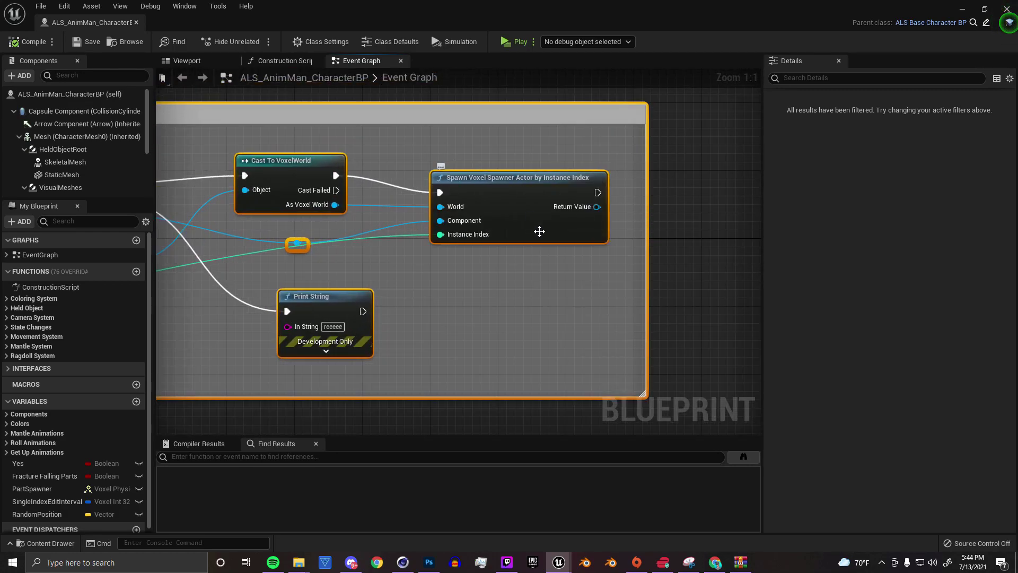
right_click_drag(396, 307, 556, 254)
scroll(631, 297, "down", 1)
scroll(556, 255, "down", 2)
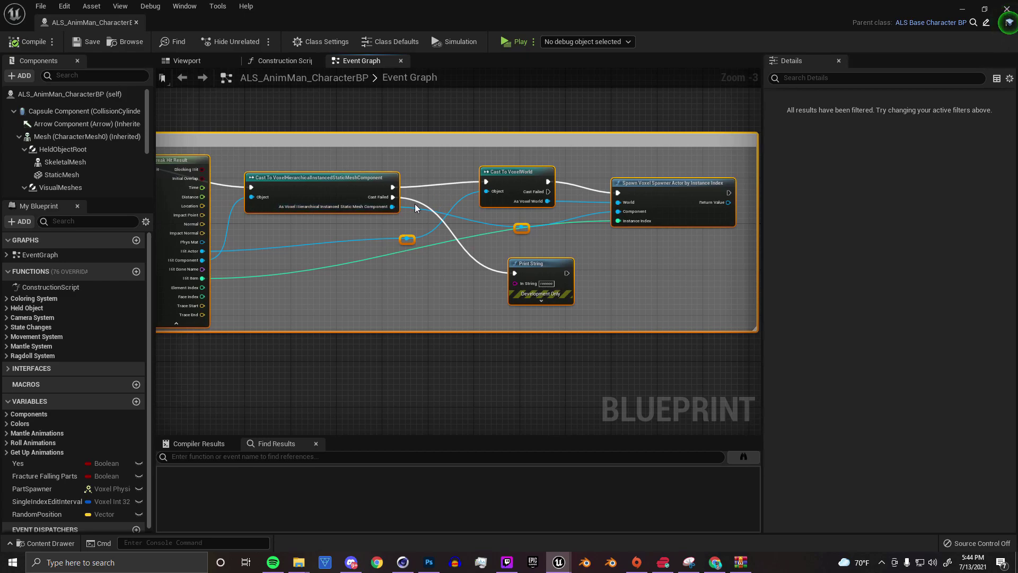
scroll(415, 207, "down", 1)
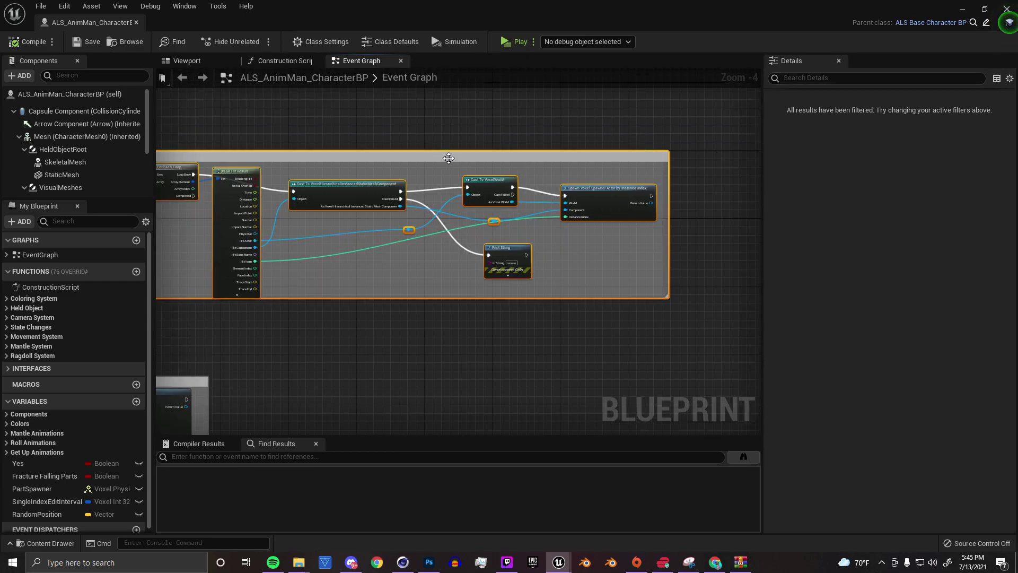
scroll(607, 184, "up", 4)
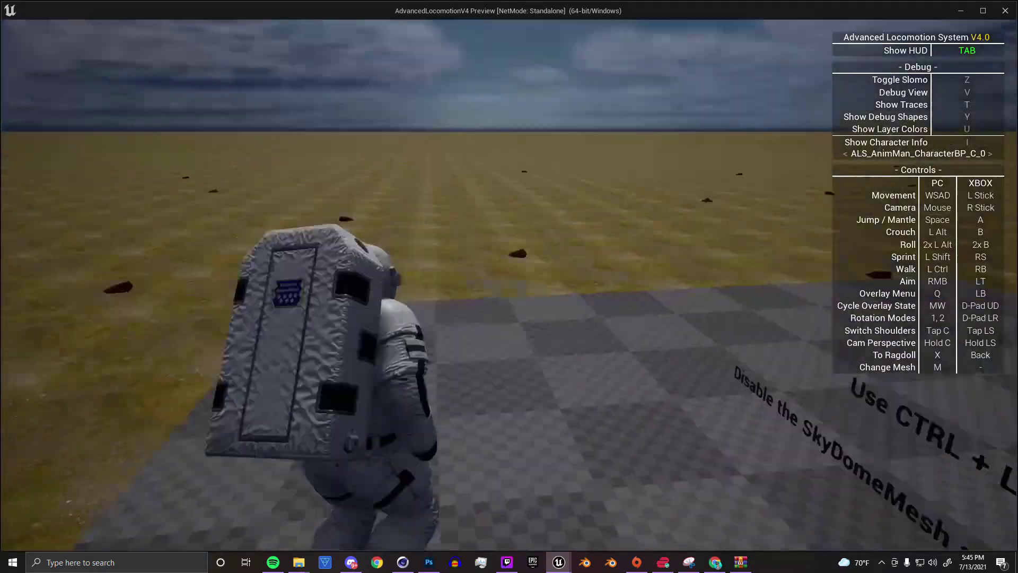
In the play preview, change the character's overlay, walk onto the voxel terrain and shoot the ground near rocks to test their physics
key("q")
scroll(509, 287, "down", 5)
key("w")
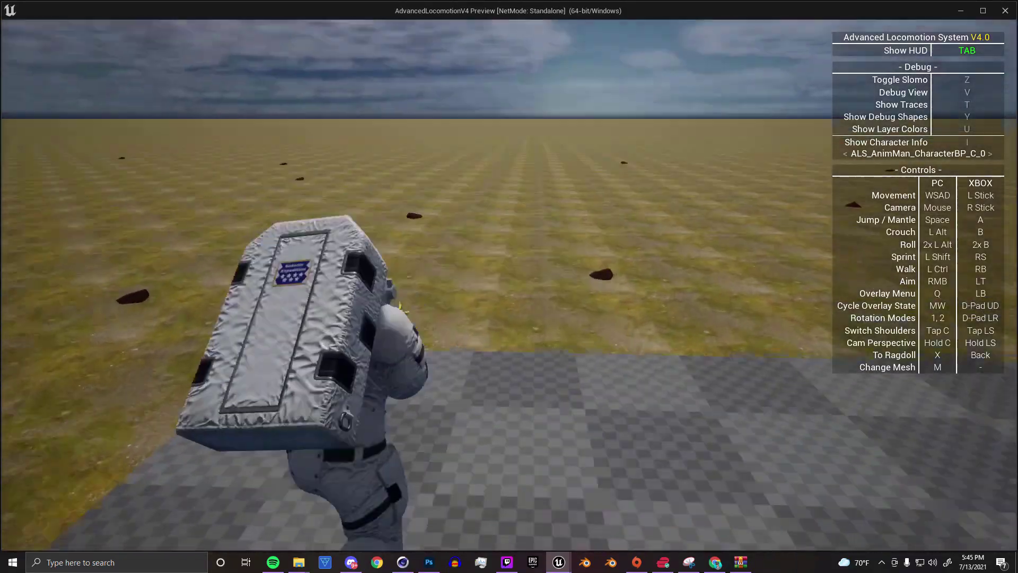
left_click(509, 287)
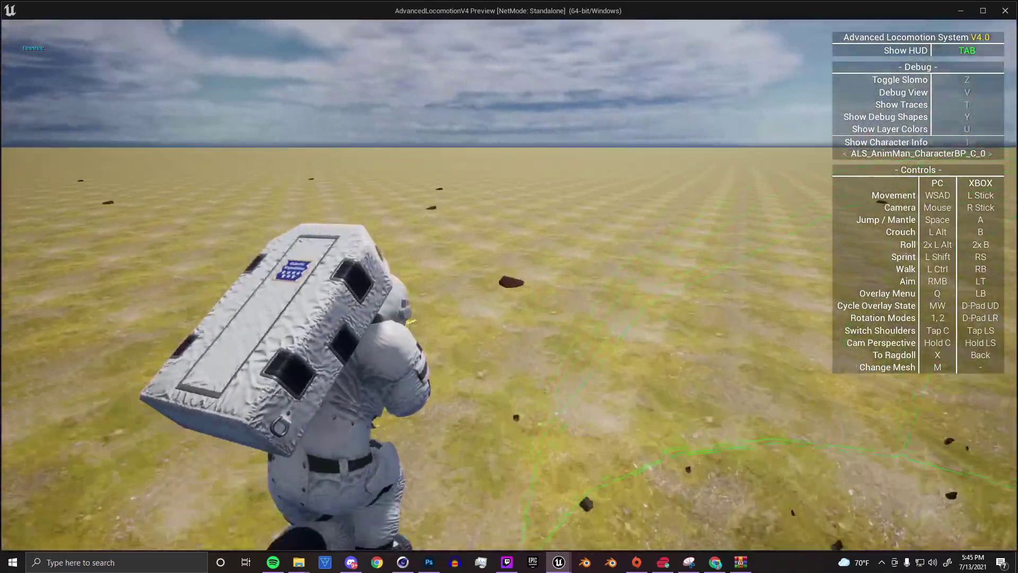
left_click(509, 287)
left_click(509, 286)
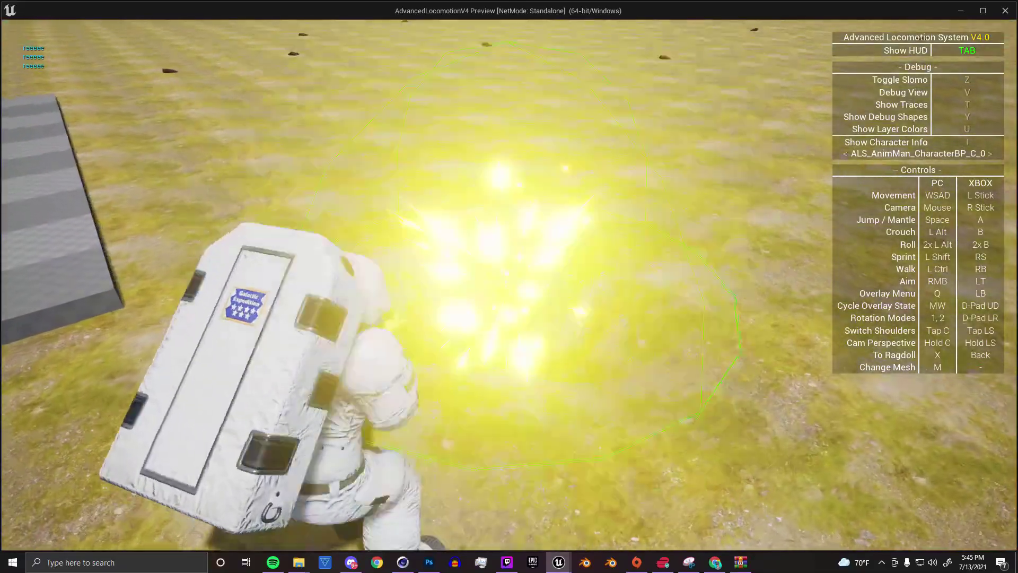
key("w")
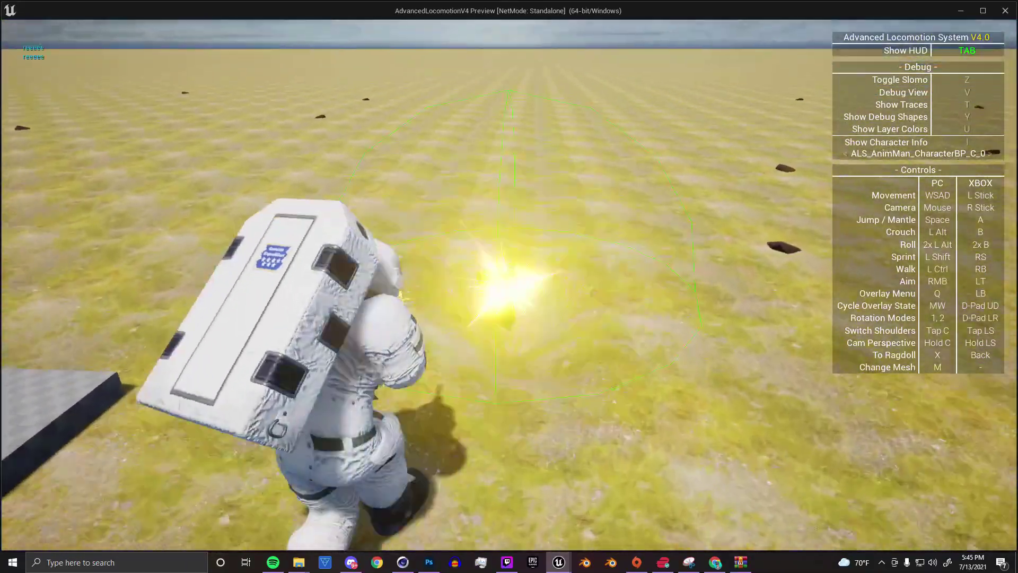
left_click(509, 286)
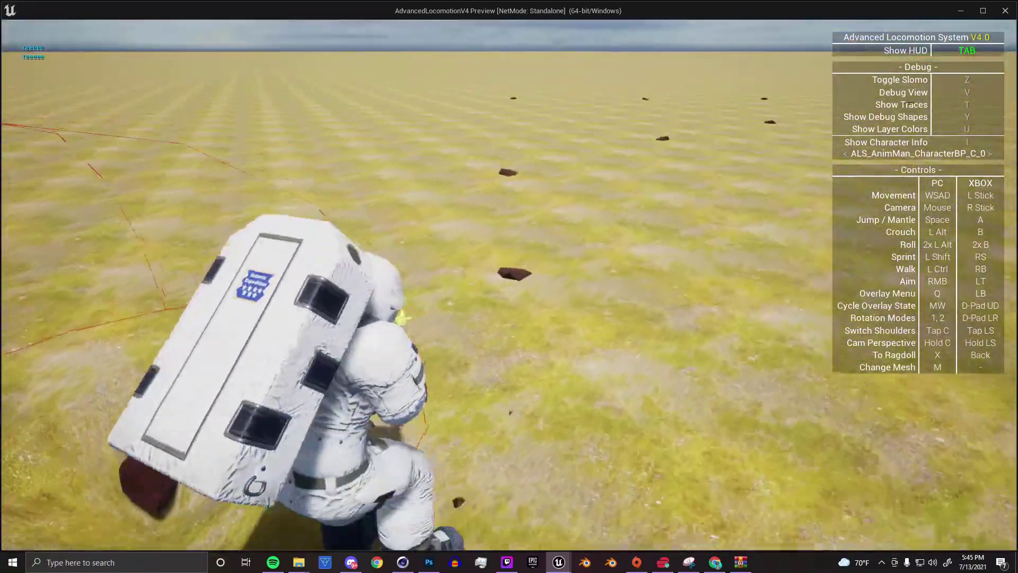
left_click(509, 287)
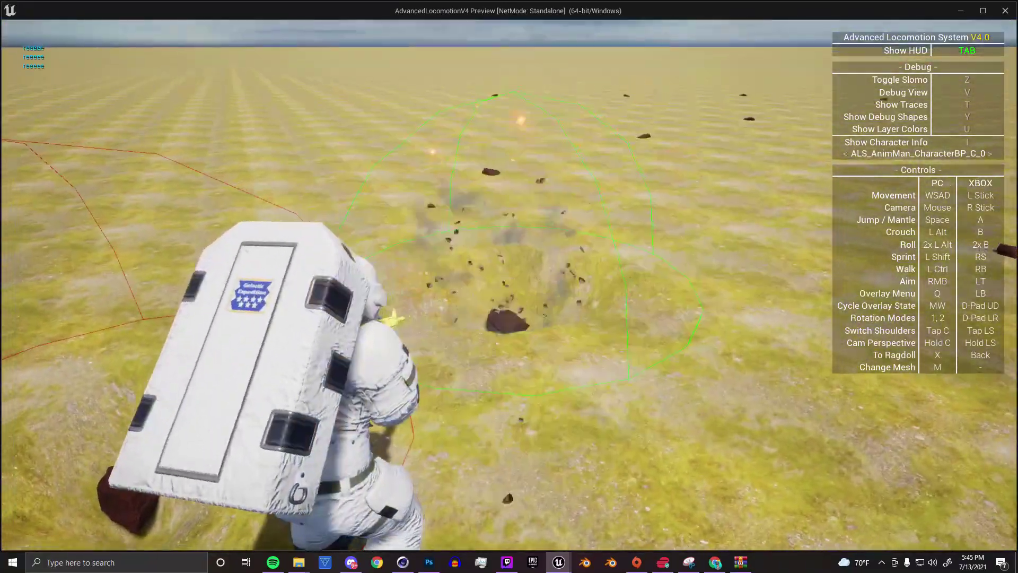
key("w")
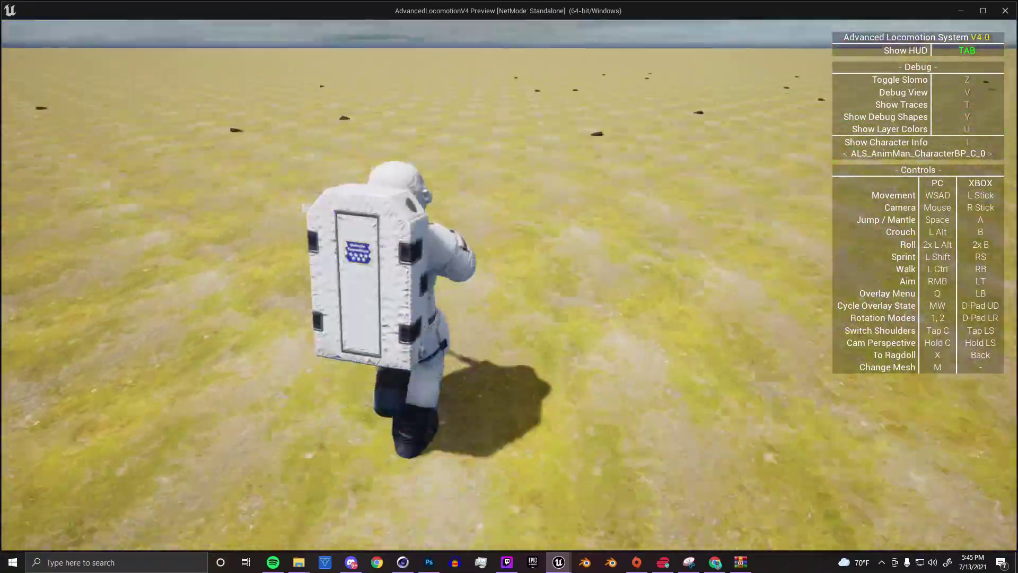
key("w")
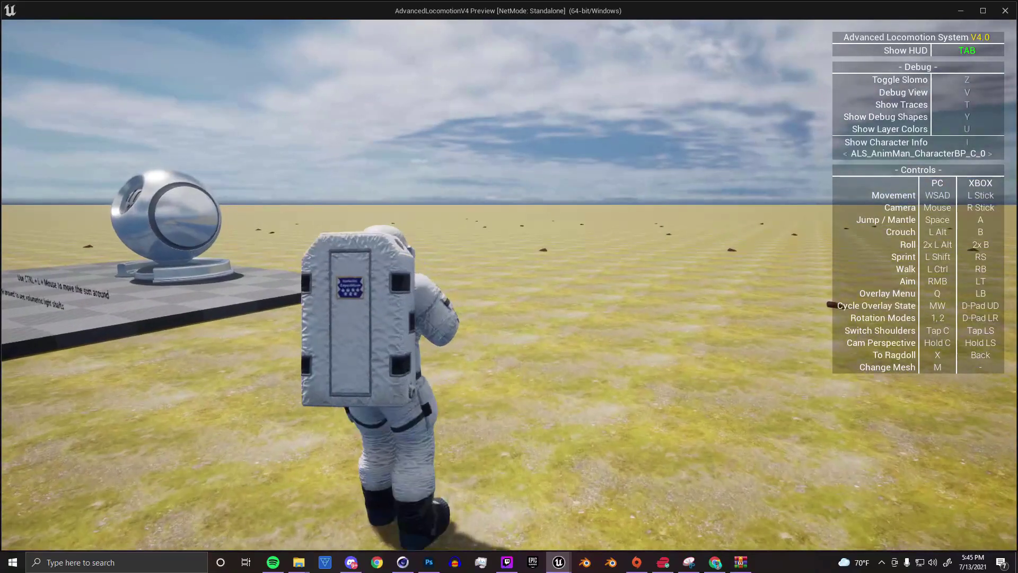